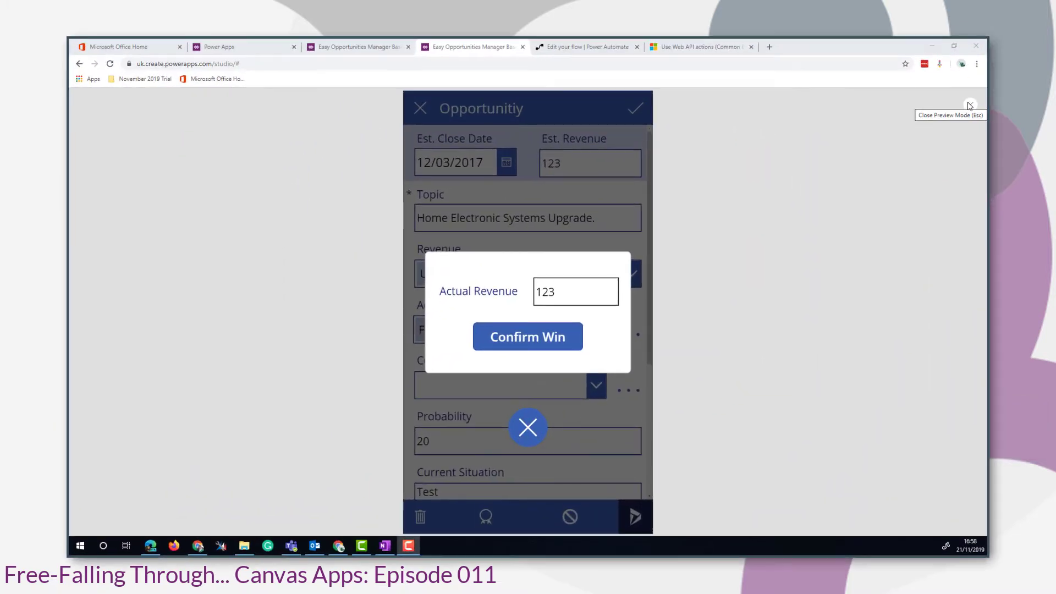
# Leave the app preview and create a new flow for the Confirm Win button.
pyautogui.click(970, 106)
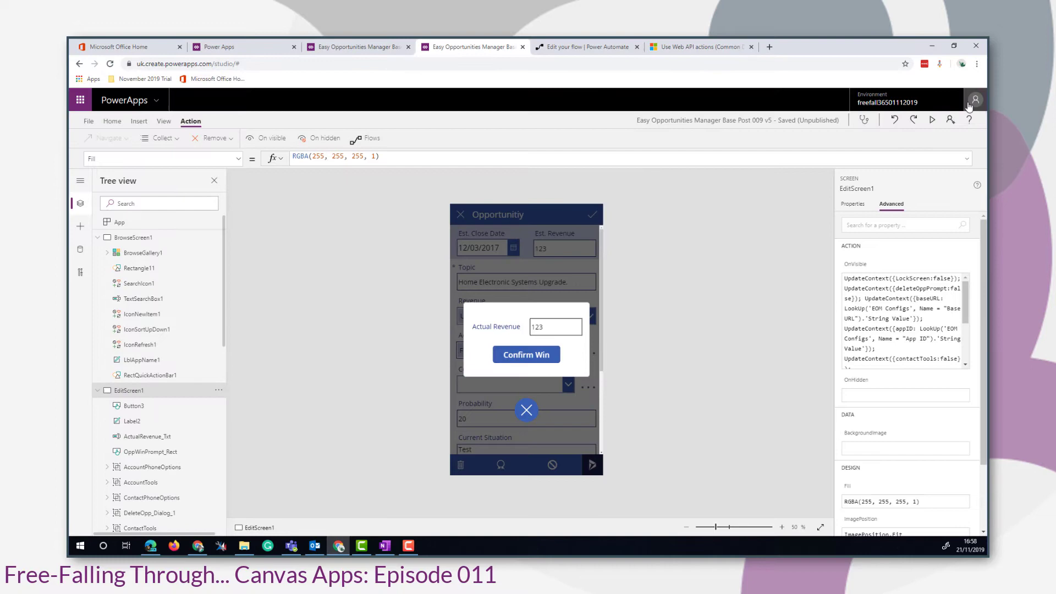
pyautogui.click(521, 354)
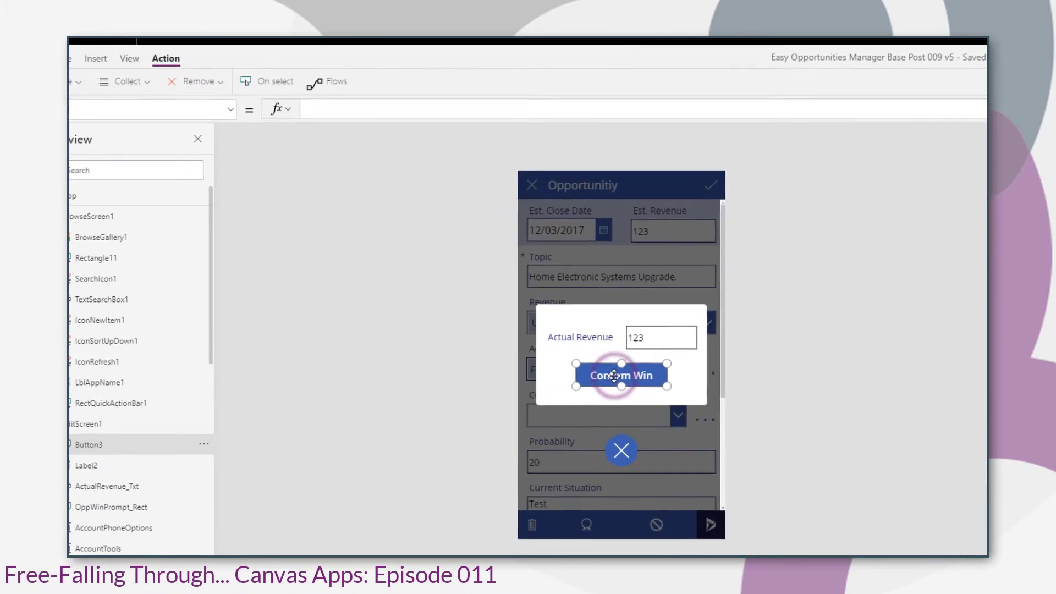
pyautogui.click(326, 83)
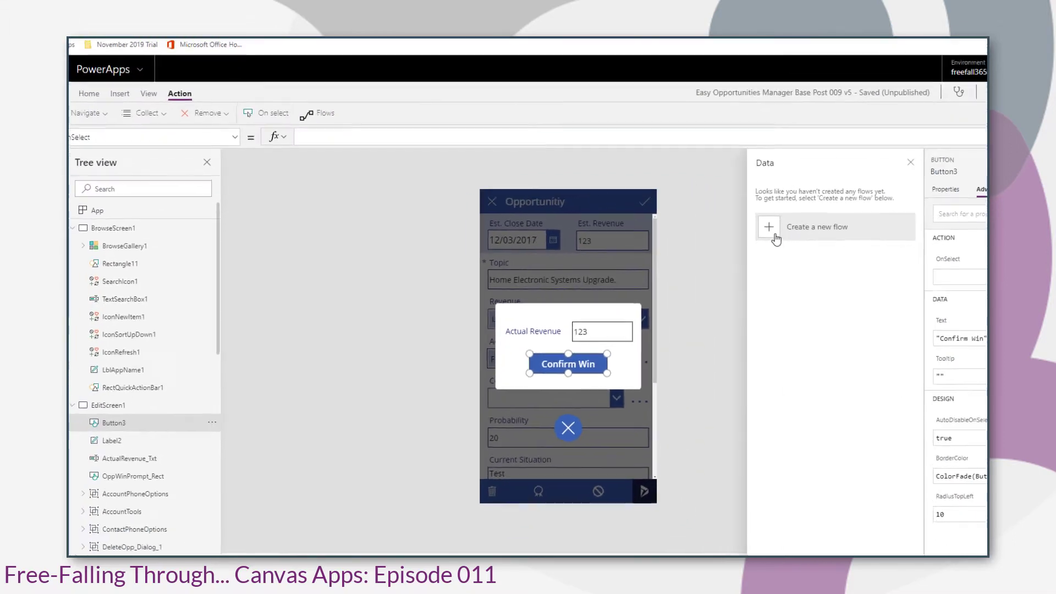
pyautogui.click(880, 214)
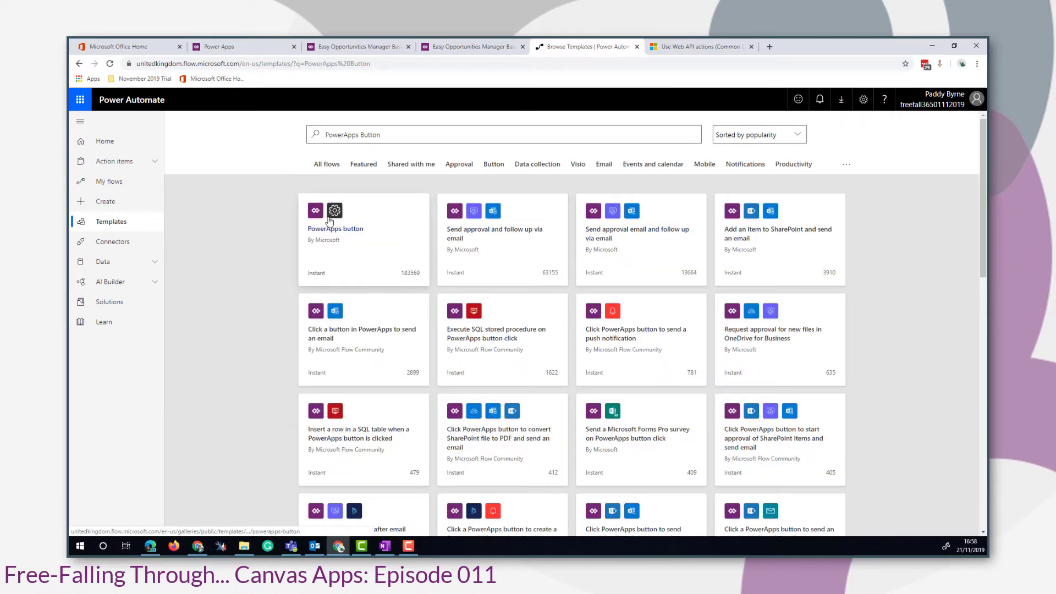
# From the PowerApps button template, add a Common Data Service Update a record step for Opportunities in the current environment.
pyautogui.click(328, 220)
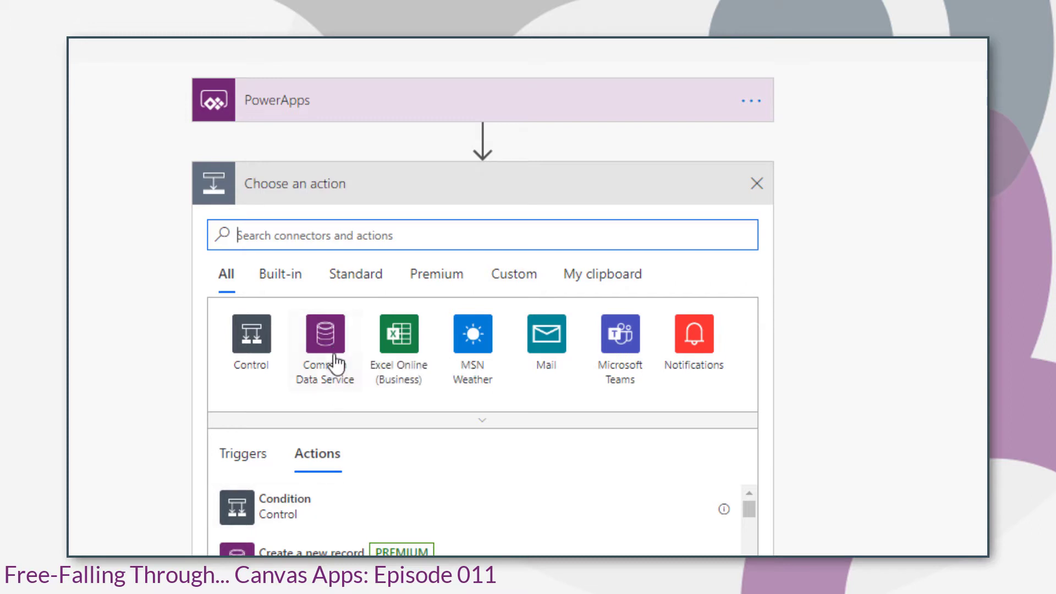
pyautogui.click(335, 361)
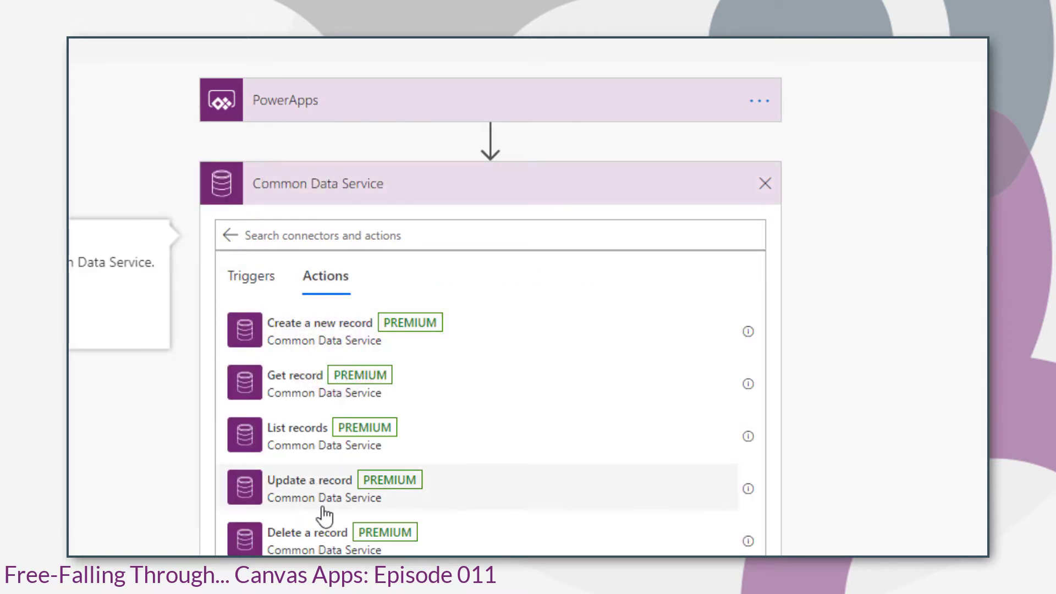
pyautogui.click(300, 488)
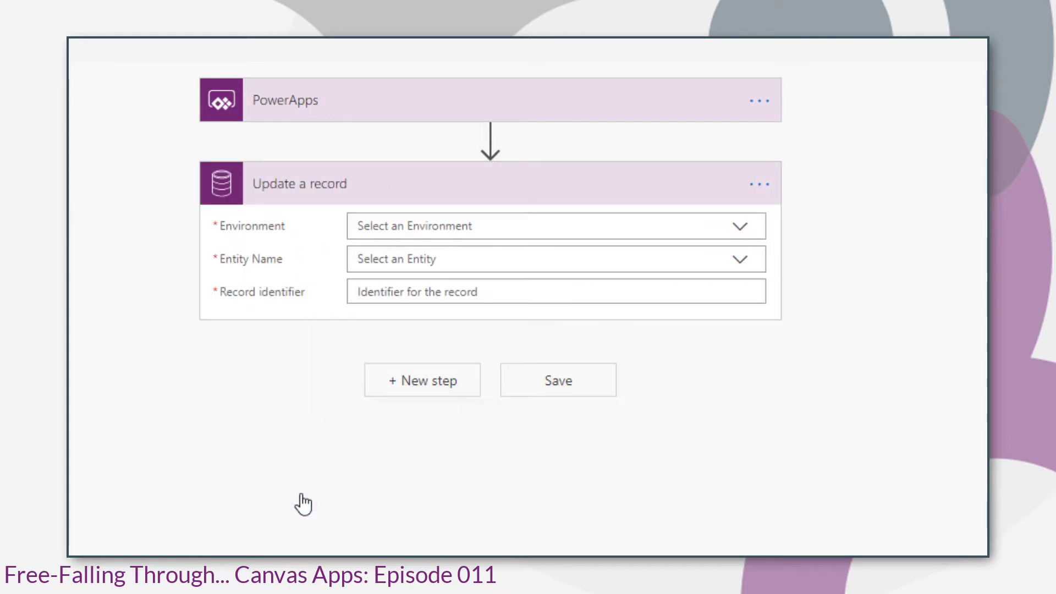
pyautogui.click(742, 226)
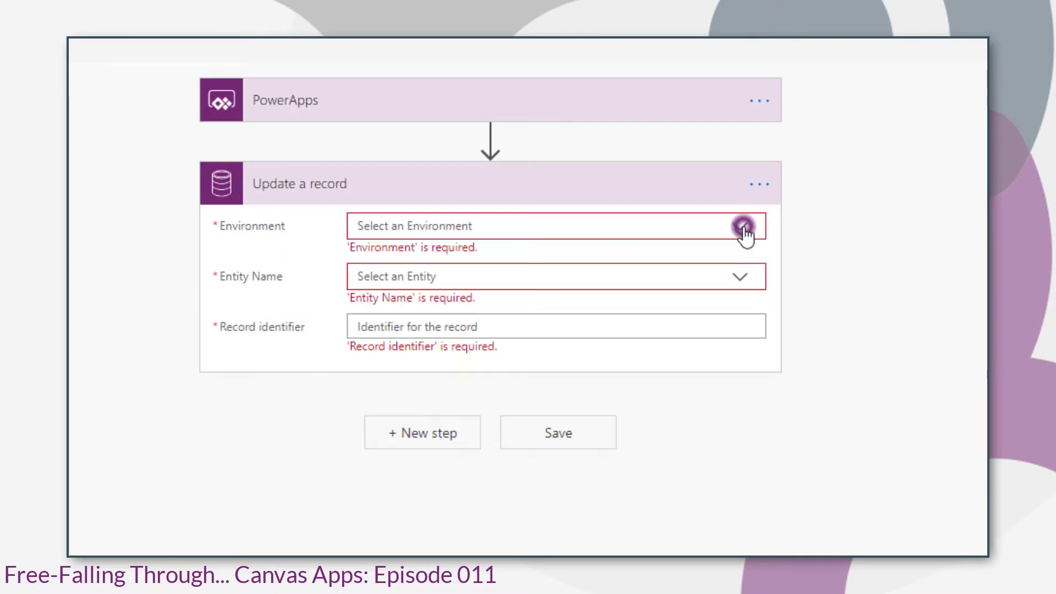
pyautogui.click(391, 255)
pyautogui.click(392, 258)
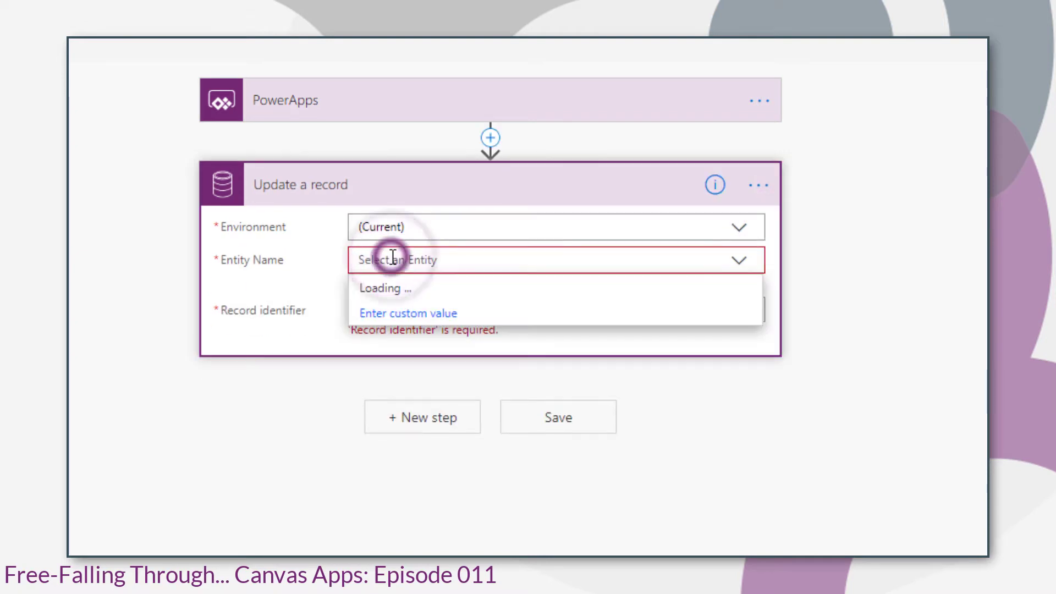
pyautogui.write('OPP')
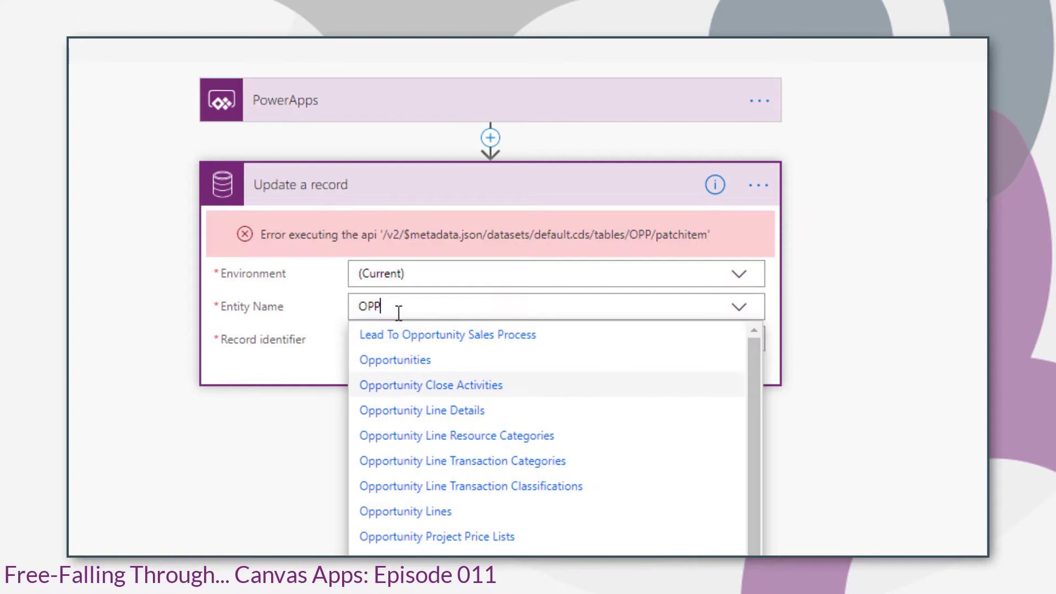
pyautogui.click(395, 360)
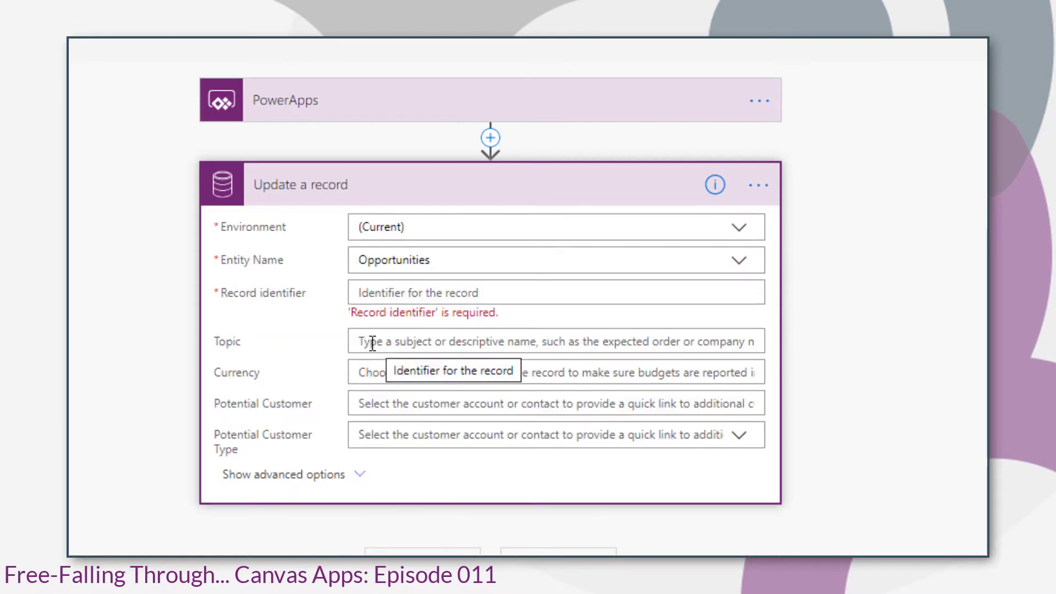
# Set Record identifier and Actual Revenue to Ask in PowerApps.
pyautogui.click(368, 294)
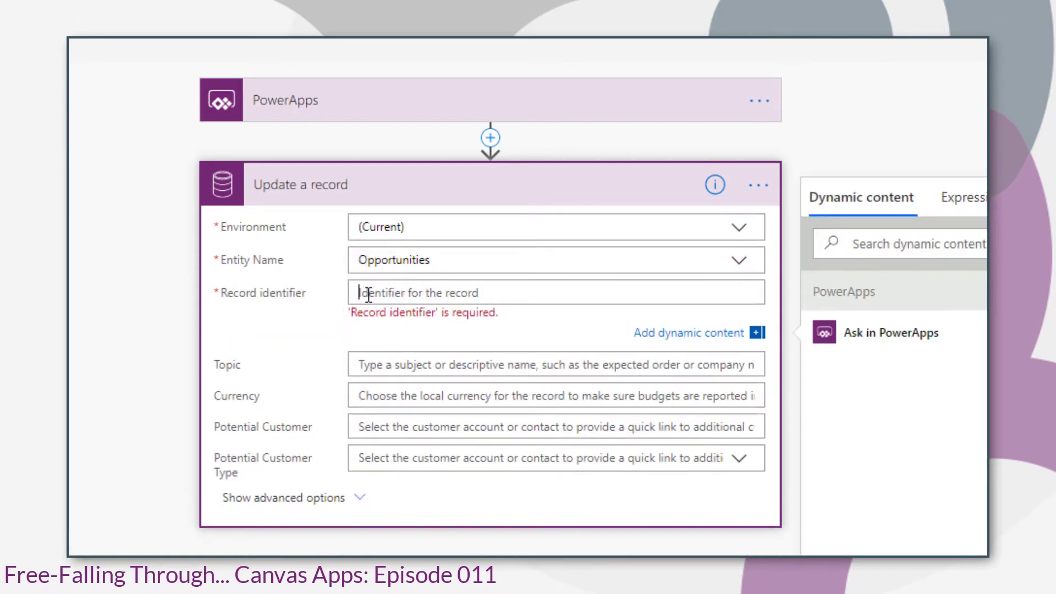
pyautogui.click(934, 335)
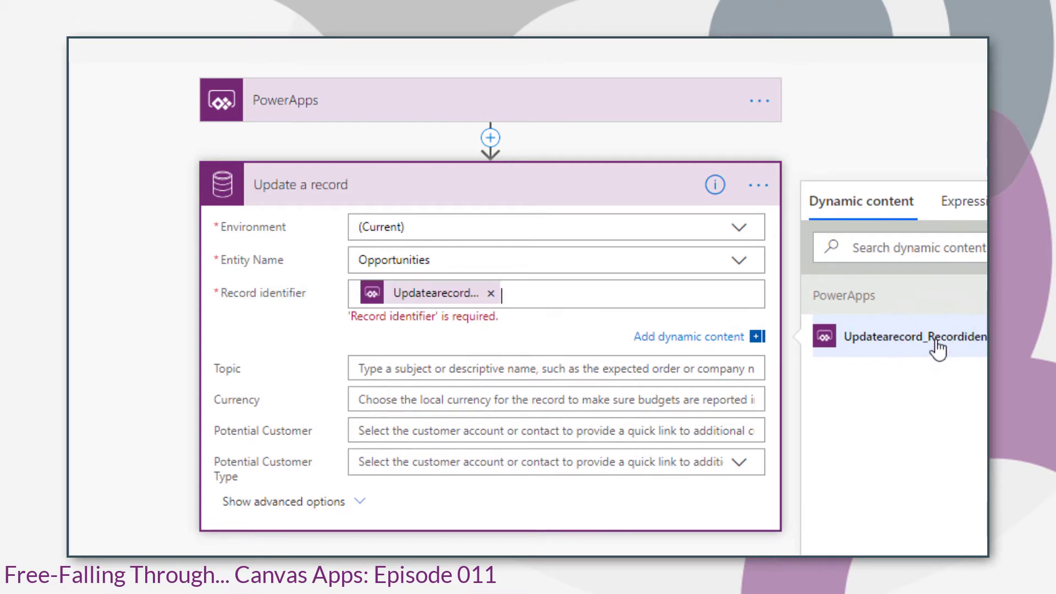
pyautogui.click(359, 501)
pyautogui.scroll(-3, 357, 572)
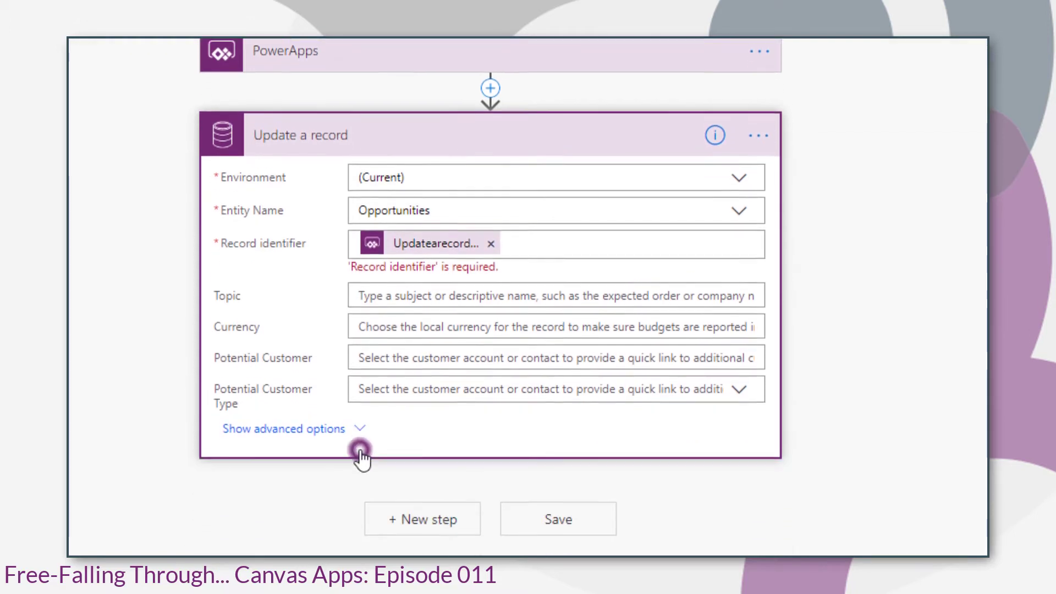
pyautogui.click(371, 461)
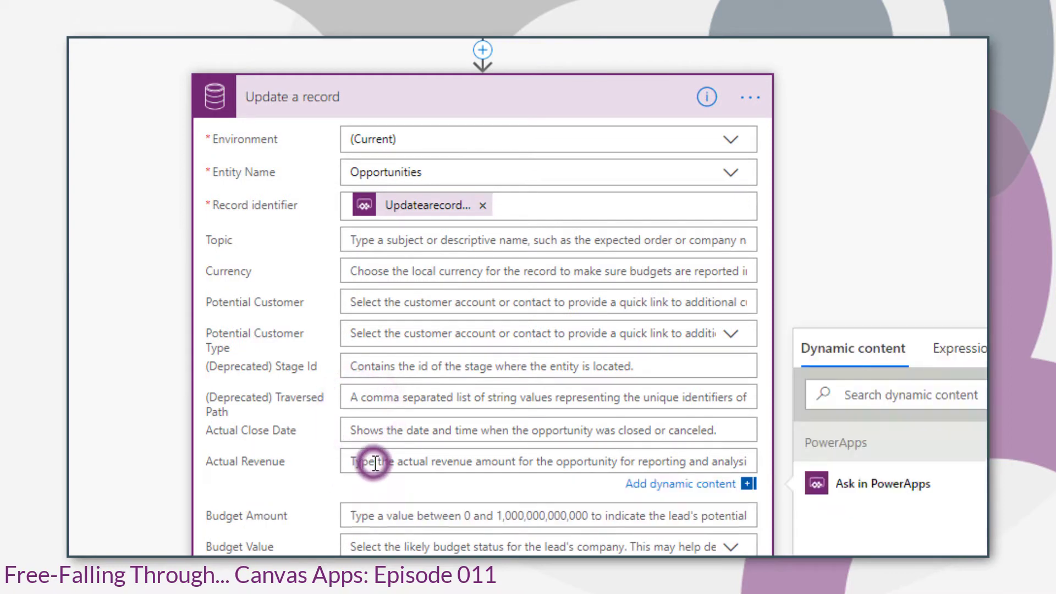
pyautogui.click(883, 486)
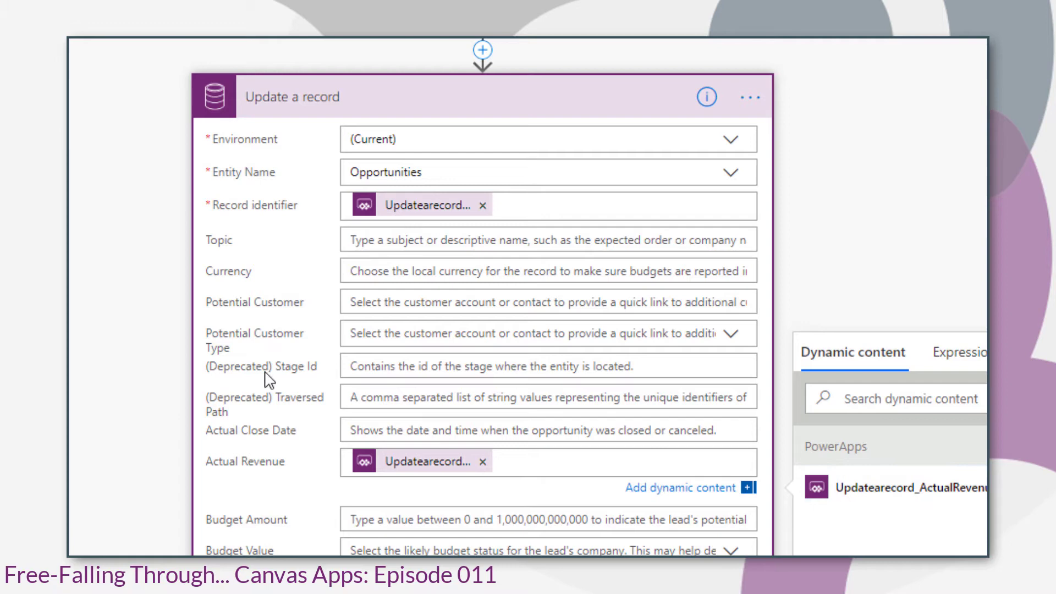
# Add an HTTP with Azure AD 'Invoke an HTTP request' step after Update a record.
pyautogui.click(537, 101)
pyautogui.click(425, 184)
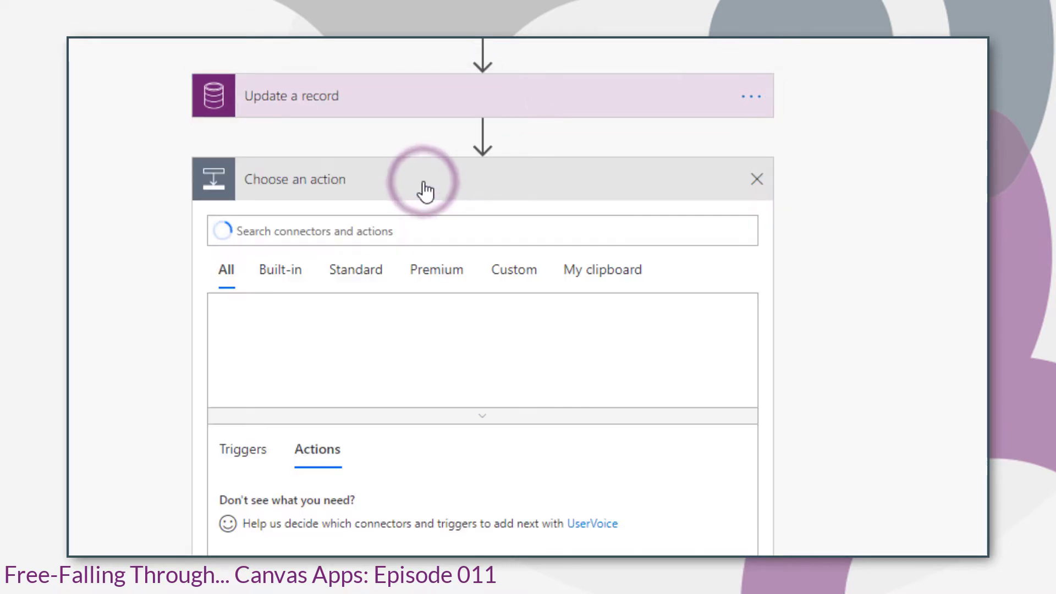
pyautogui.click(405, 232)
pyautogui.write('HTTP')
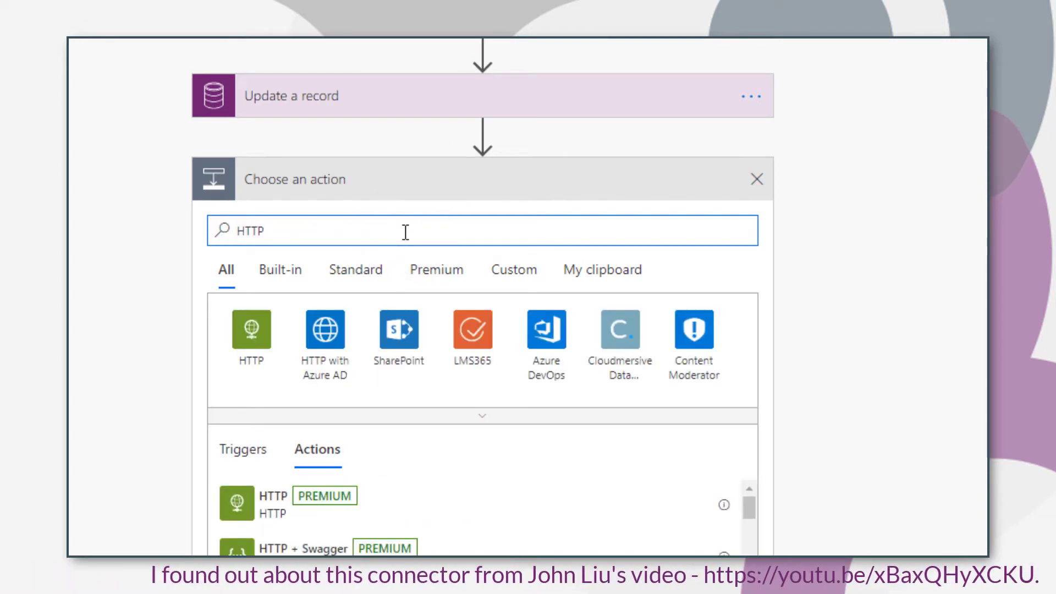
pyautogui.click(323, 330)
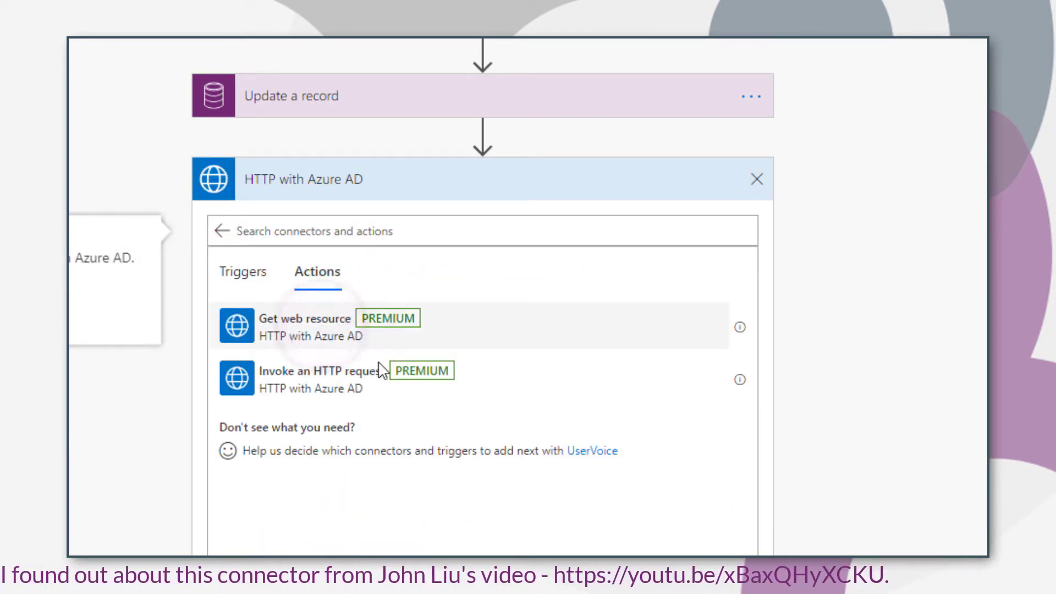
pyautogui.click(365, 387)
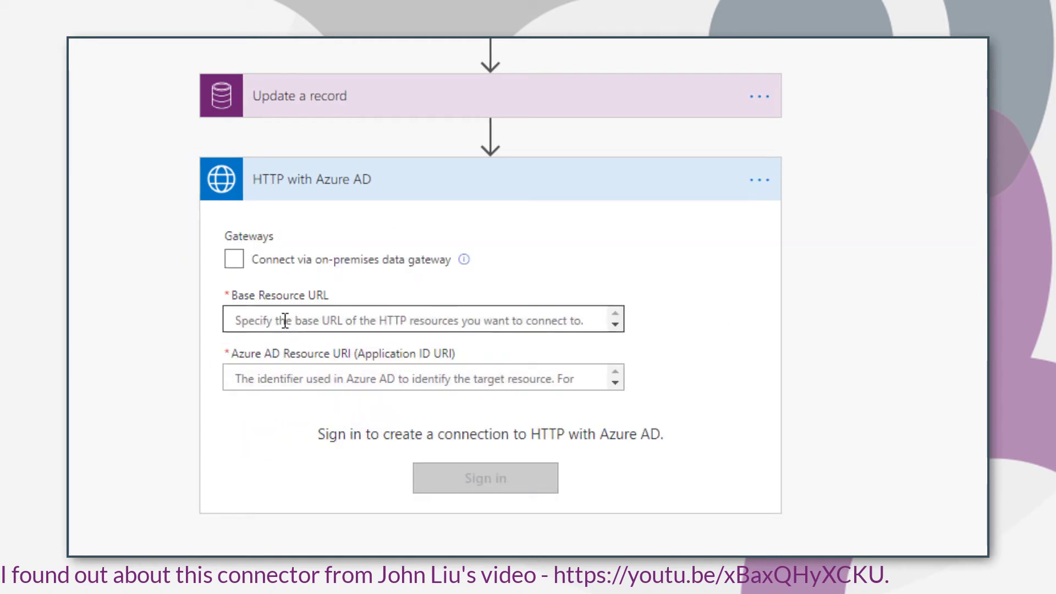
# Paste the Dynamics organisation URL as Base Resource URL and Azure AD Resource URI, then sign in.
pyautogui.click(285, 321)
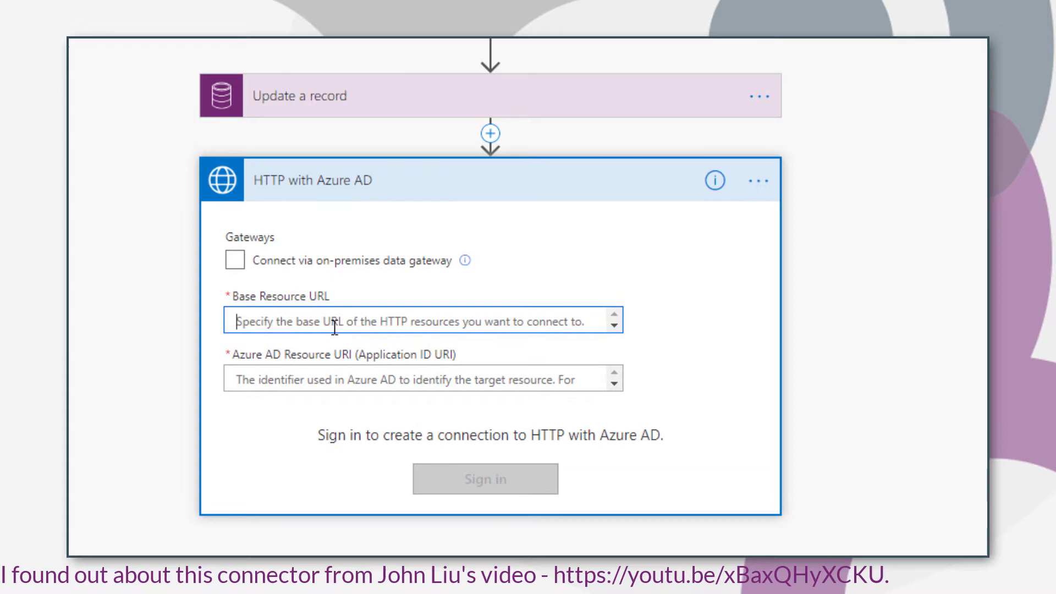
pyautogui.hotkey('ctrl', 'v')
pyautogui.click(283, 379)
pyautogui.hotkey('ctrl', 'v')
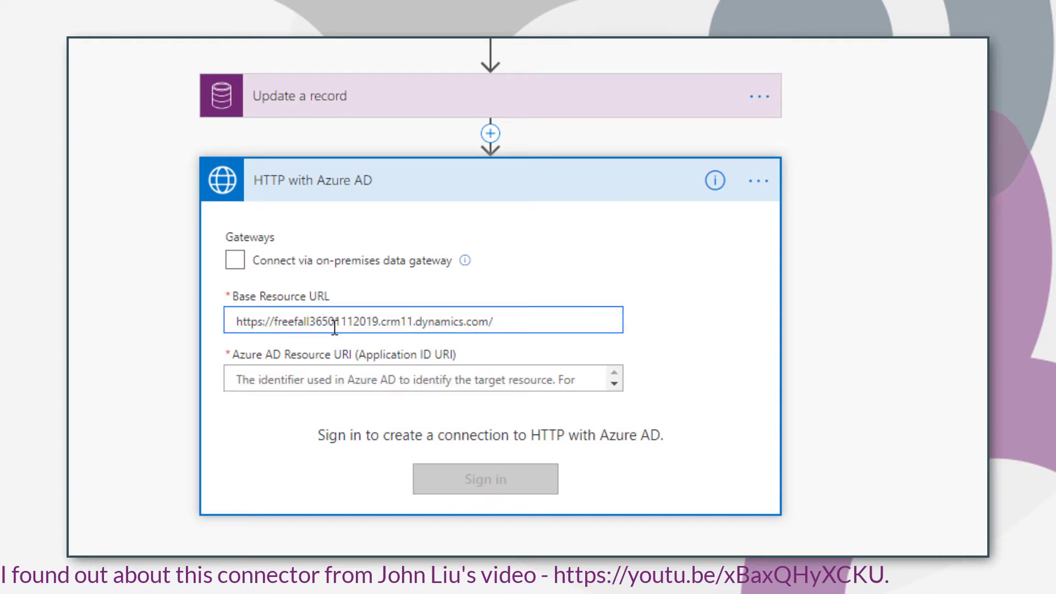
pyautogui.click(283, 379)
pyautogui.write('https://freefall36501112019.crm11.dynamics.com/')
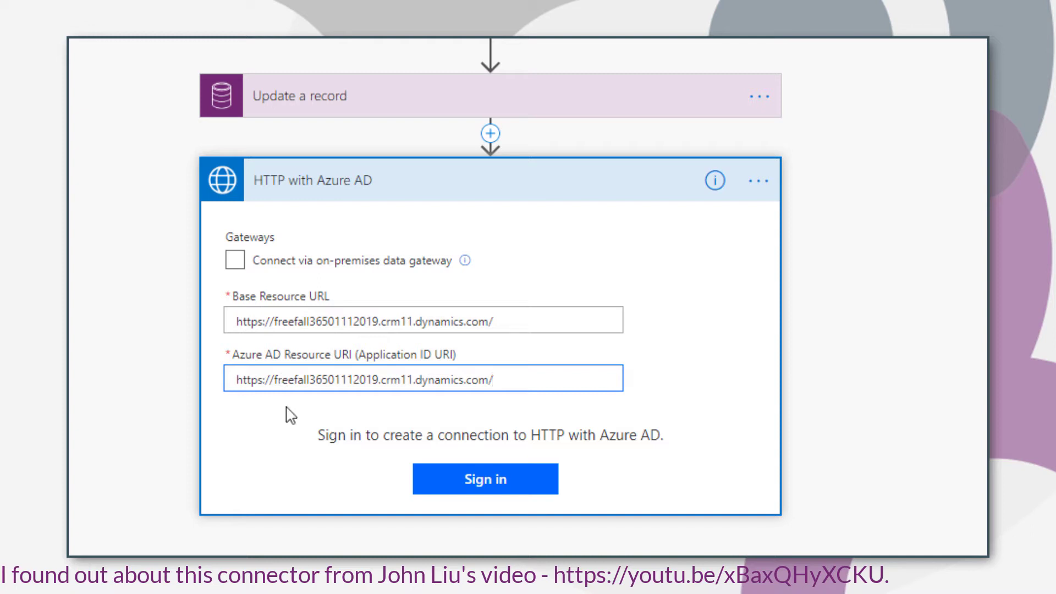
pyautogui.click(502, 485)
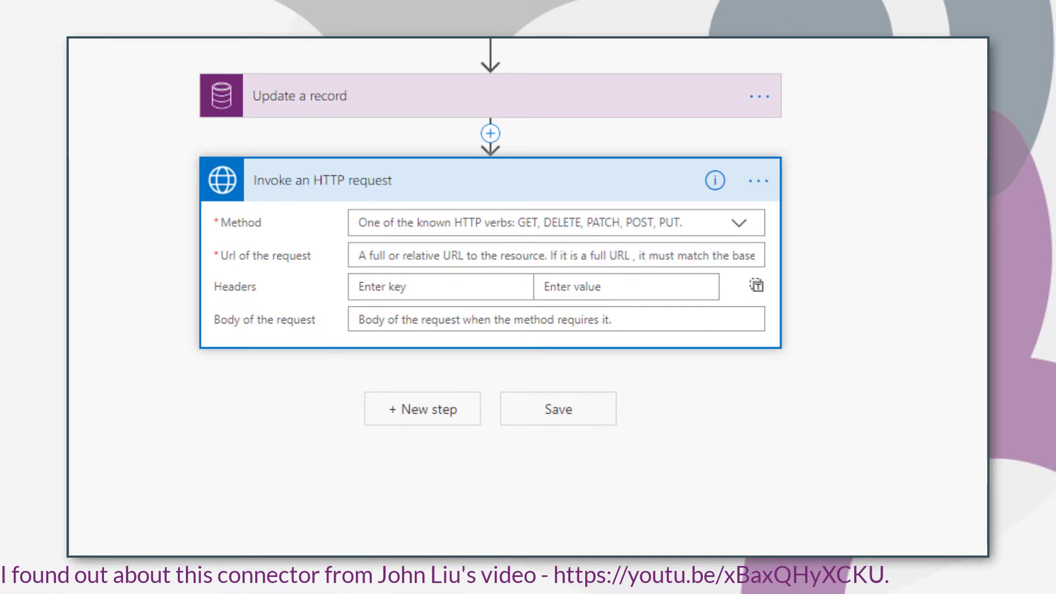
# Set the HTTP request method to POST, copied from the WinOpportunity docs example.
pyautogui.click(357, 385)
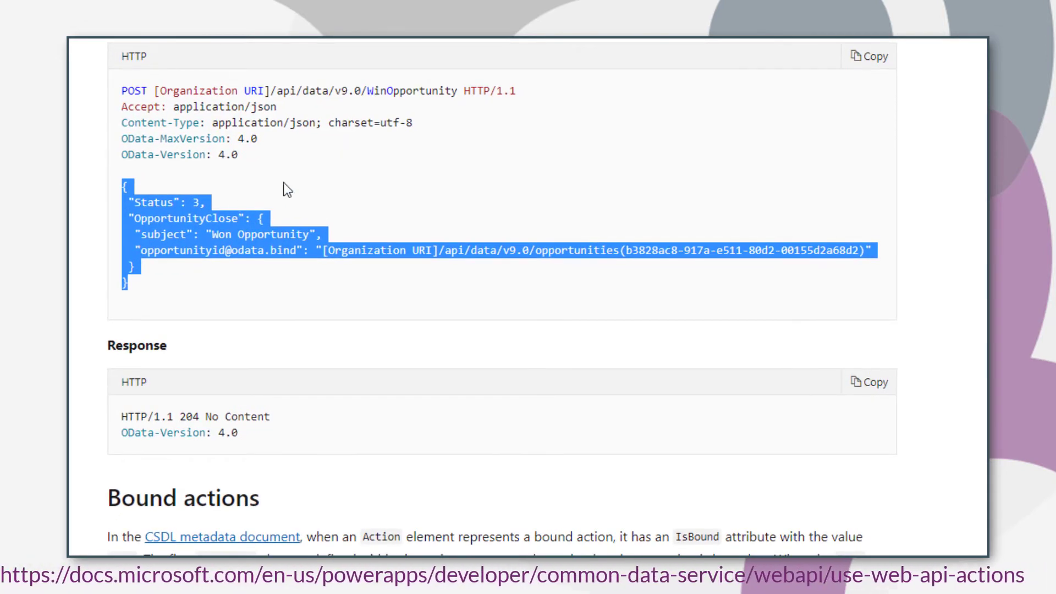
pyautogui.click(290, 165)
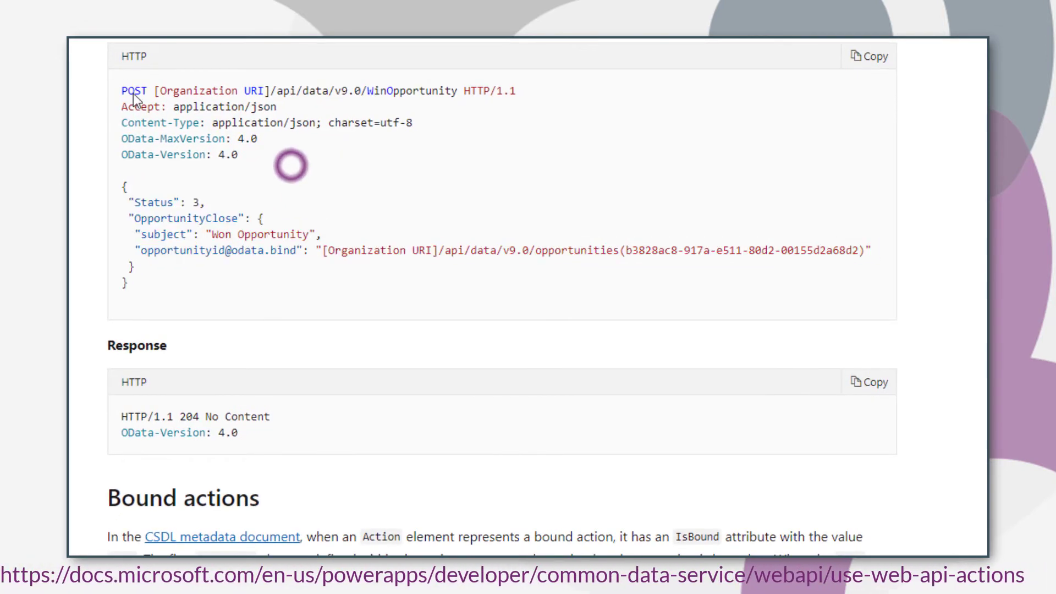
pyautogui.doubleClick(131, 89)
pyautogui.hotkey('ctrl', 'c')
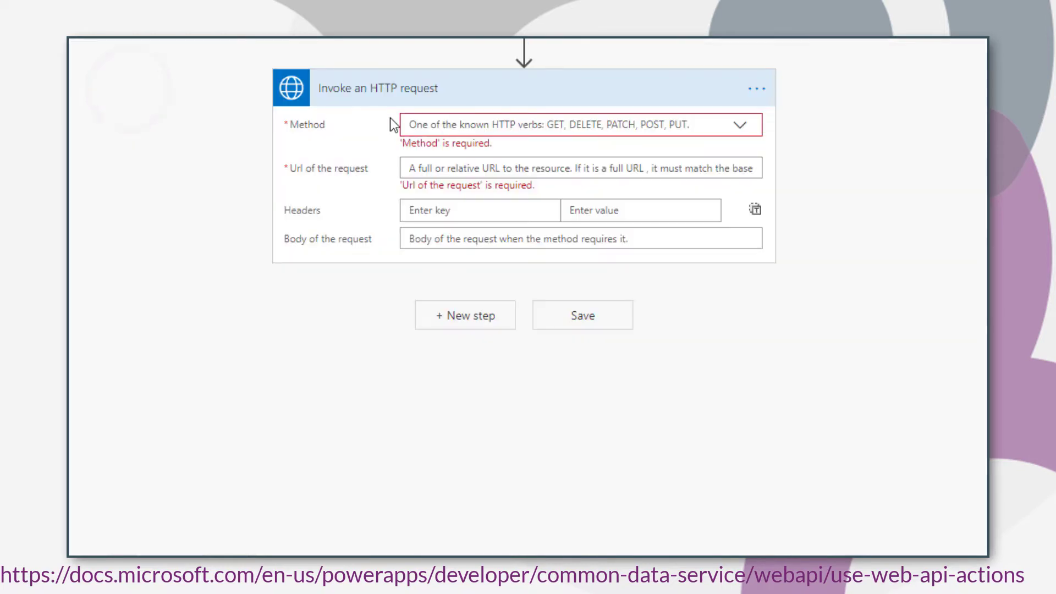
pyautogui.click(419, 124)
pyautogui.hotkey('ctrl', 'v')
pyautogui.click(431, 158)
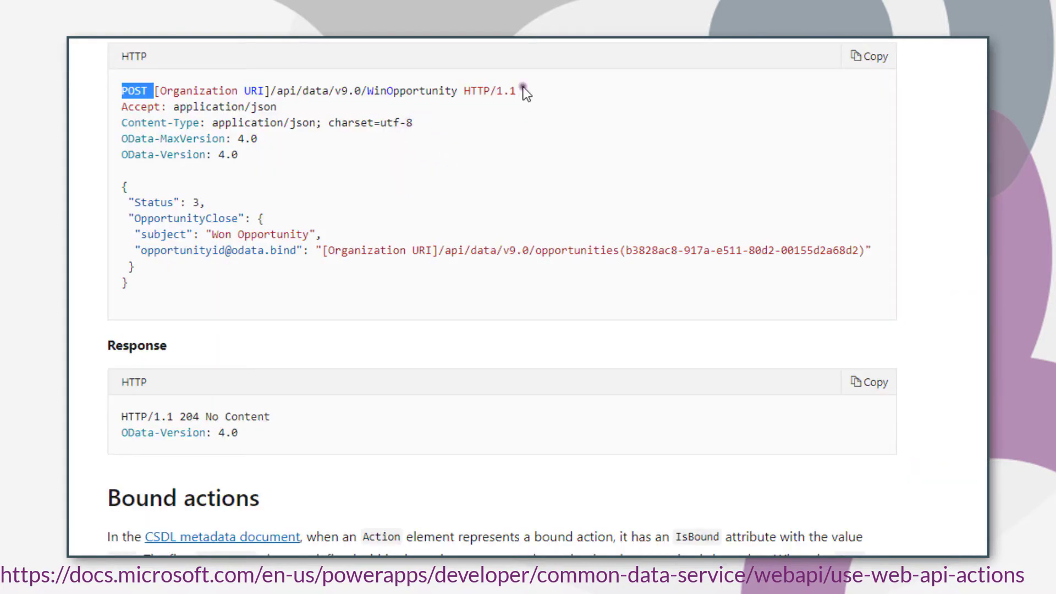
pyautogui.moveTo(523, 91); pyautogui.dragTo(272, 90)
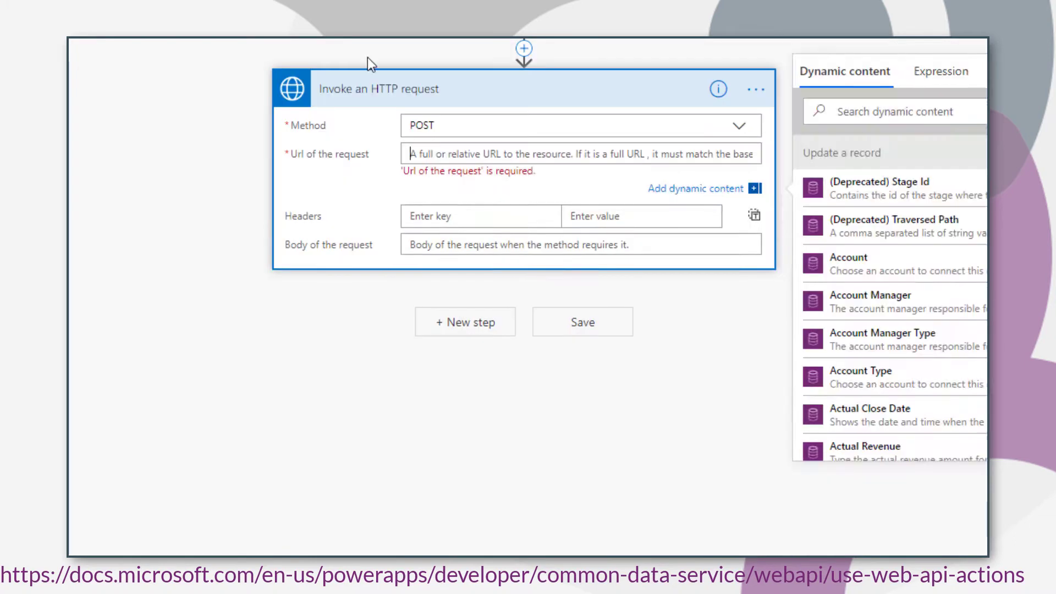
pyautogui.click(369, 62)
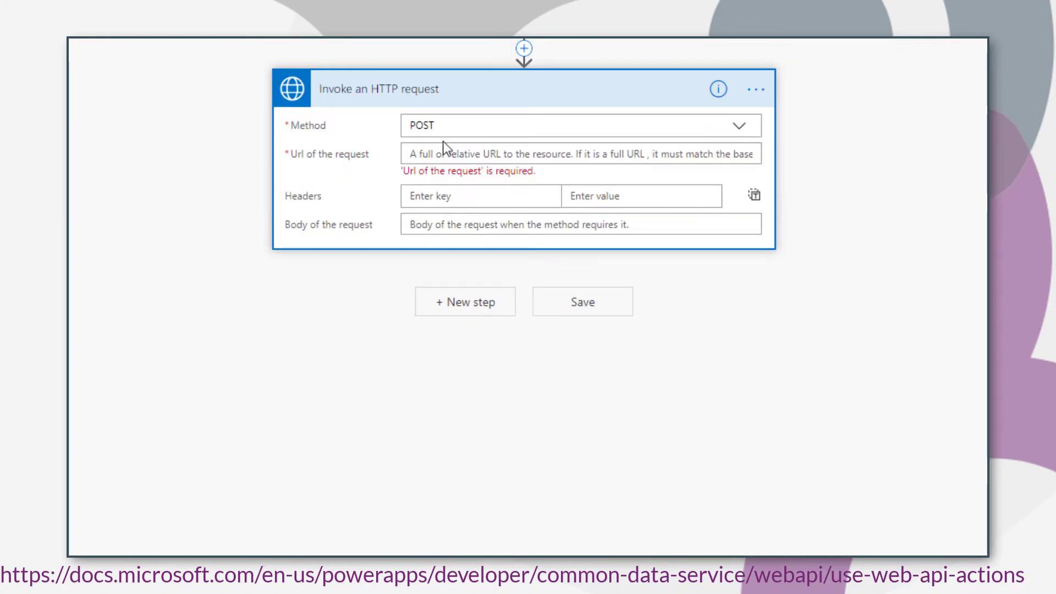
# Insert an Initialize variable action above the HTTP request step.
pyautogui.click(524, 50)
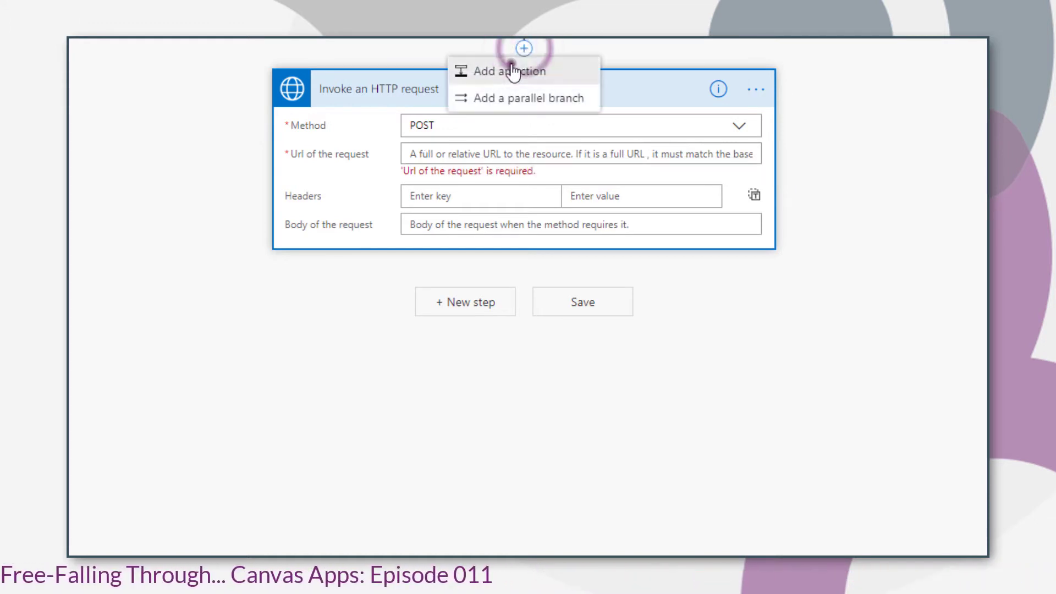
pyautogui.click(513, 71)
pyautogui.click(381, 131)
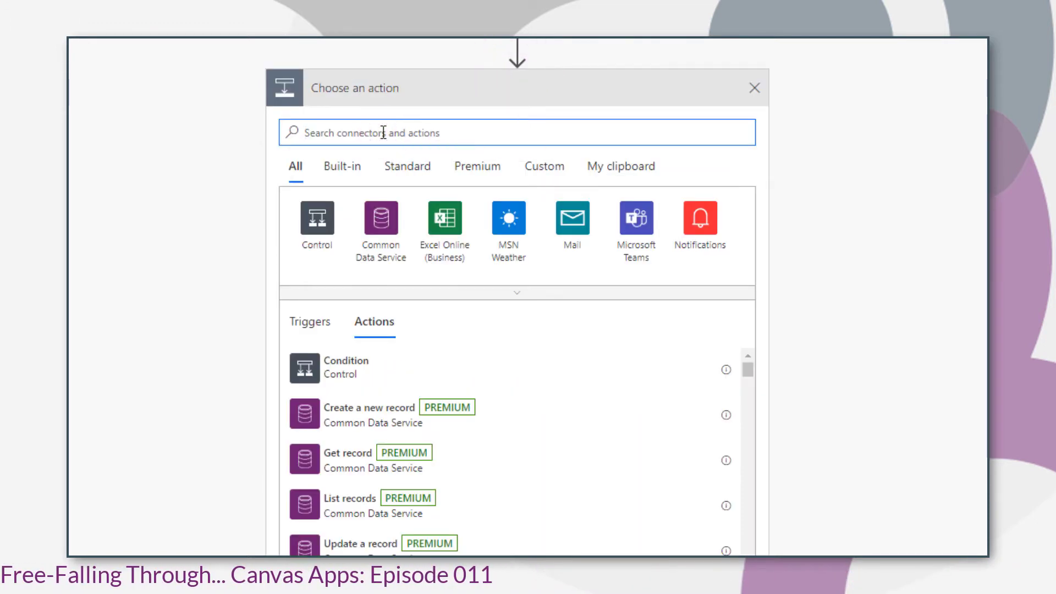
pyautogui.write('VARI')
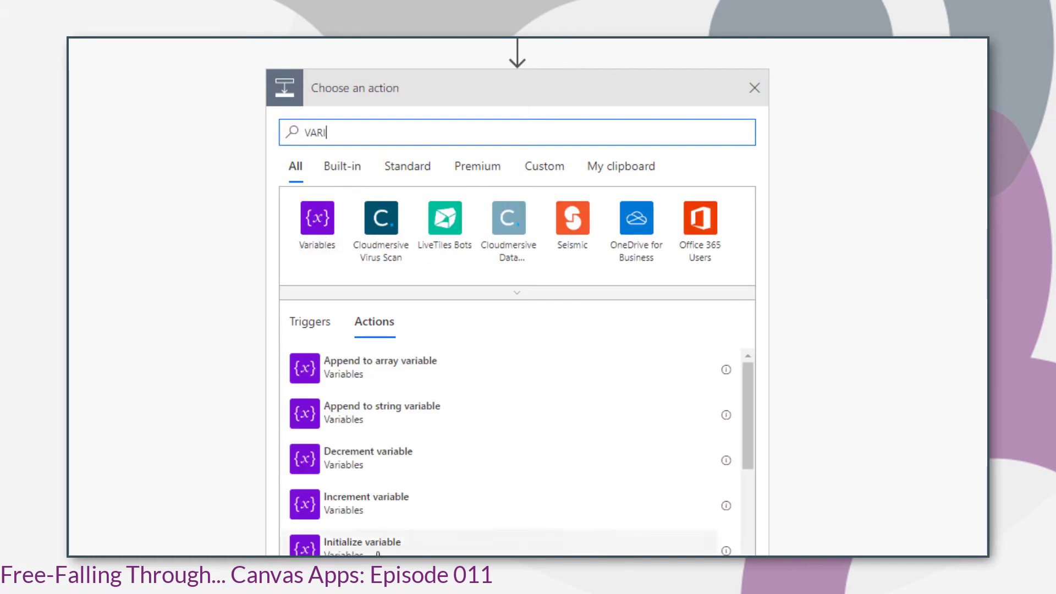
pyautogui.click(374, 547)
# Name the variable BaseURL, type String, with its value set to Ask in PowerApps.
pyautogui.click(467, 126)
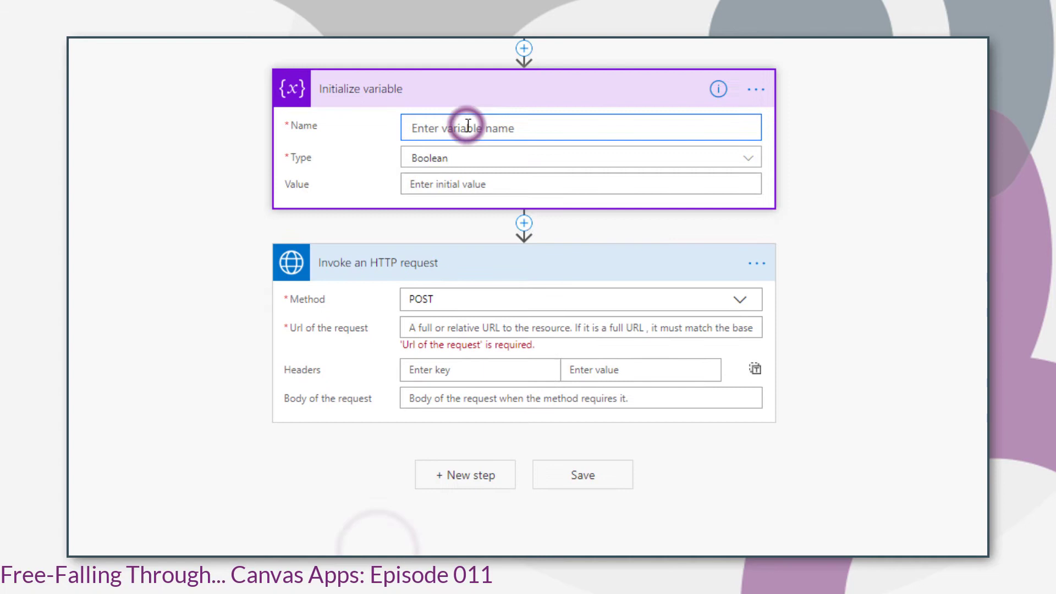
pyautogui.write('bASEurl')
pyautogui.press('BackSpace')
pyautogui.press('BackSpace')
pyautogui.press('BackSpace')
pyautogui.press('BackSpace')
pyautogui.press('BackSpace')
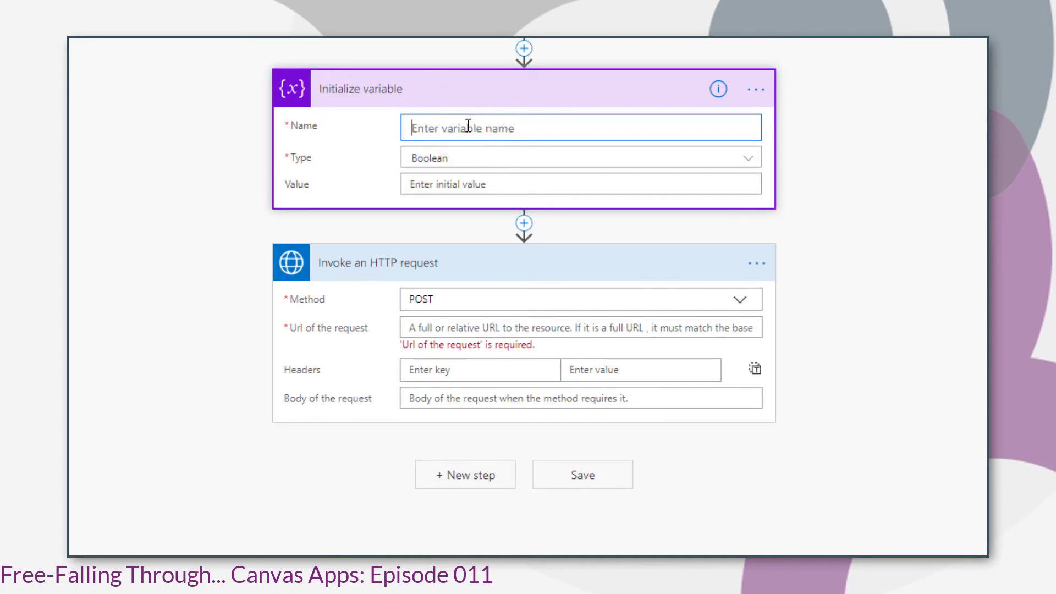
pyautogui.write('bASE')
pyautogui.press('BackSpace')
pyautogui.press('BackSpace')
pyautogui.write('BaseURL')
pyautogui.click(714, 161)
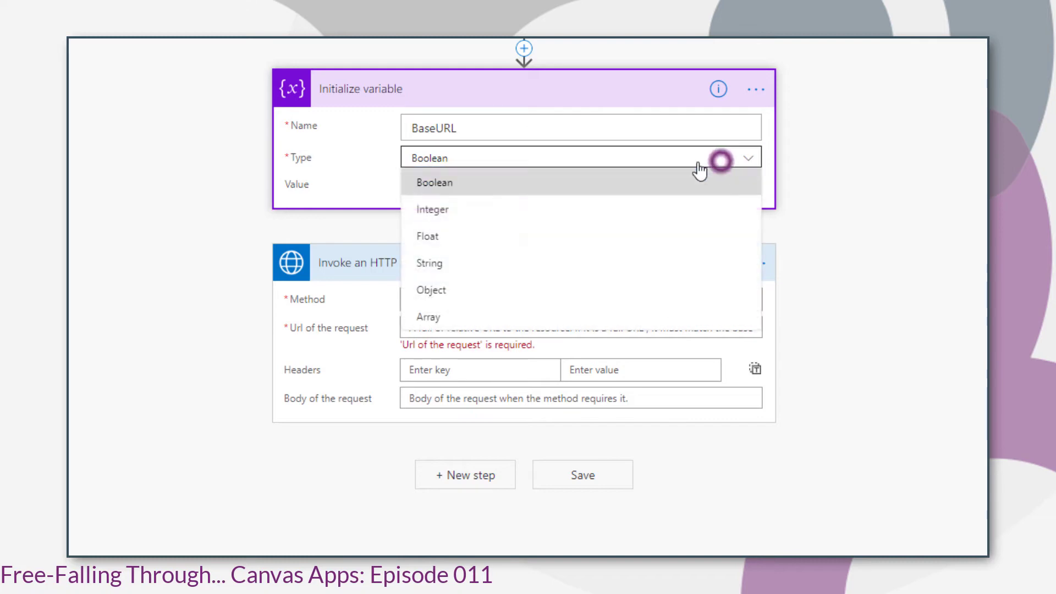
pyautogui.click(457, 262)
pyautogui.click(438, 182)
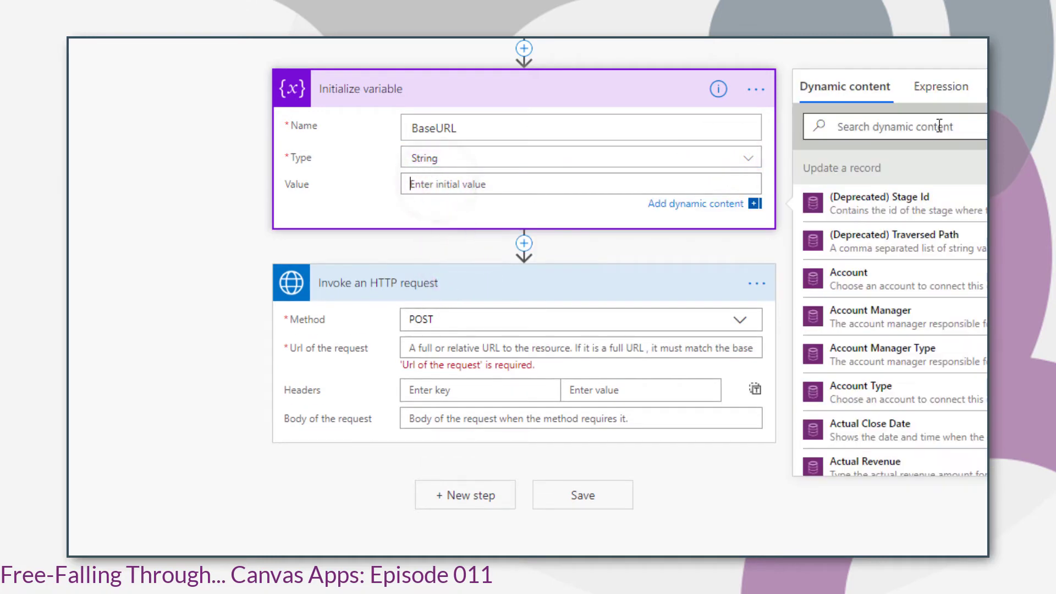
pyautogui.click(936, 126)
pyautogui.write('power')
pyautogui.click(890, 212)
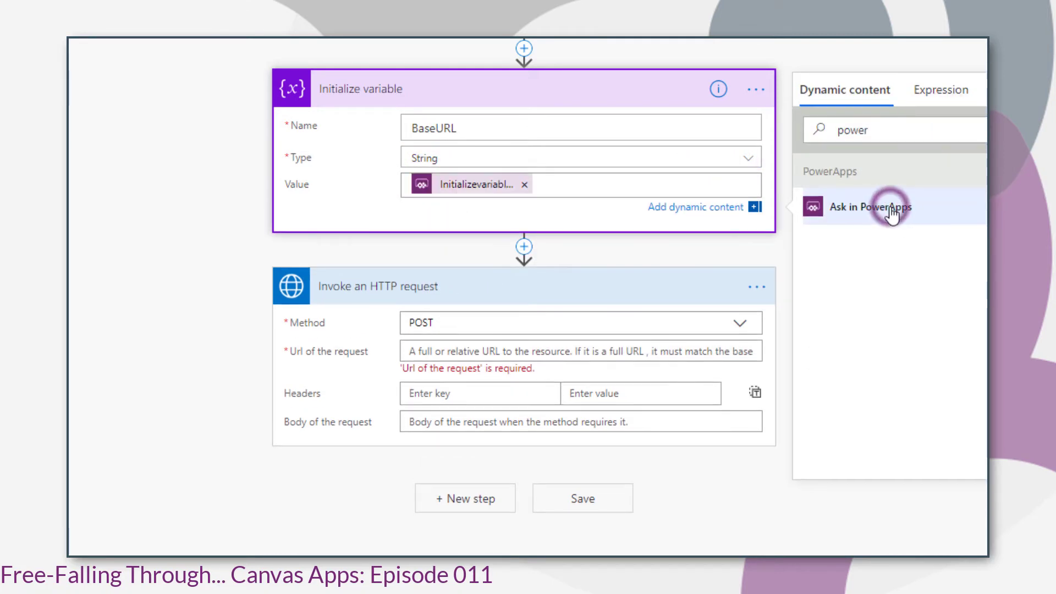
pyautogui.click(565, 88)
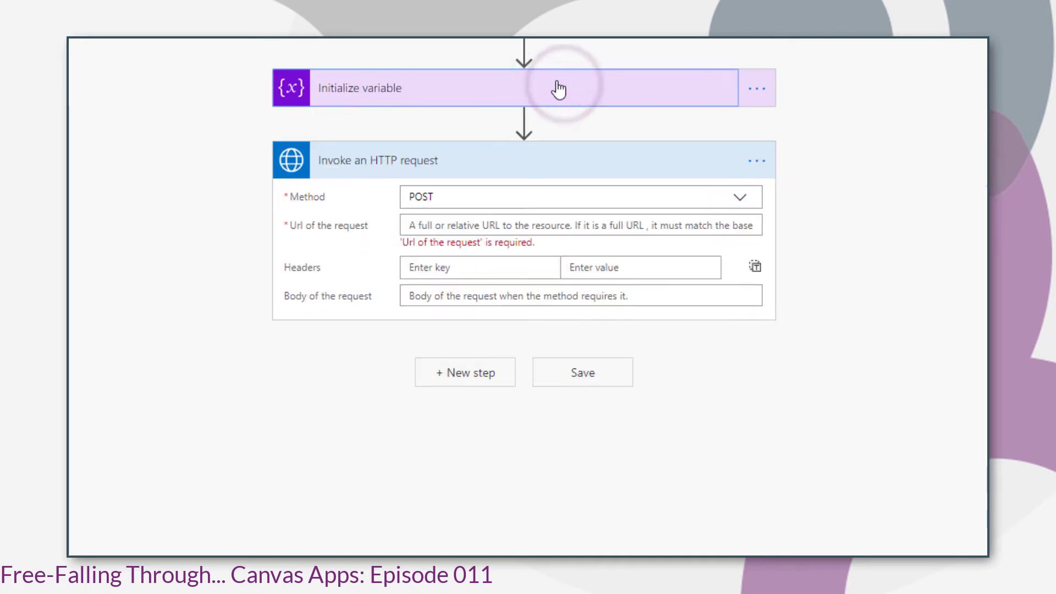
# Set the request URL to BaseURL followed by the api/data/v9.0/WinOpportunity path.
pyautogui.click(427, 229)
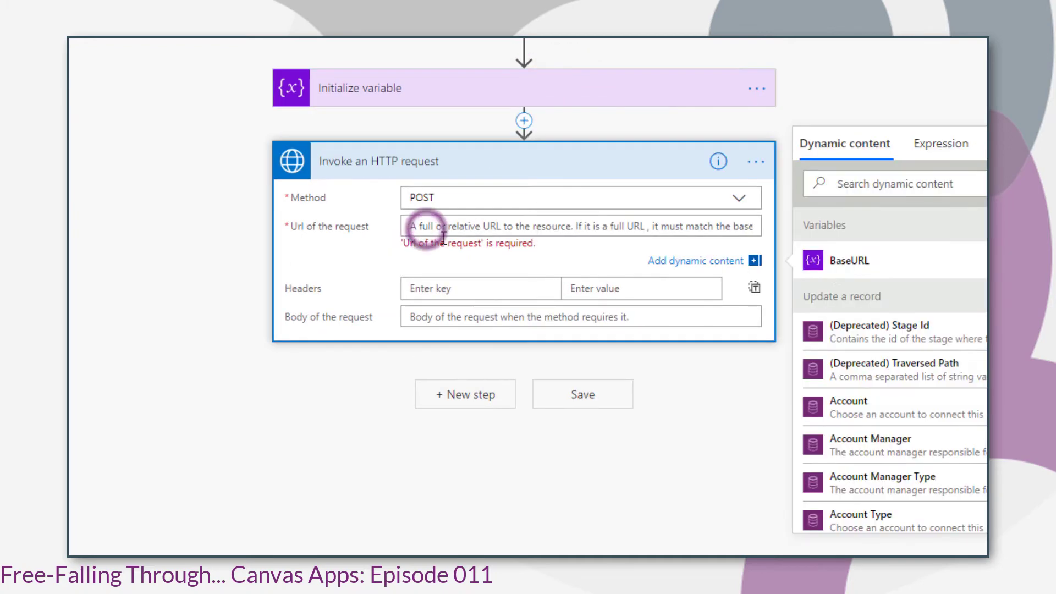
pyautogui.click(887, 262)
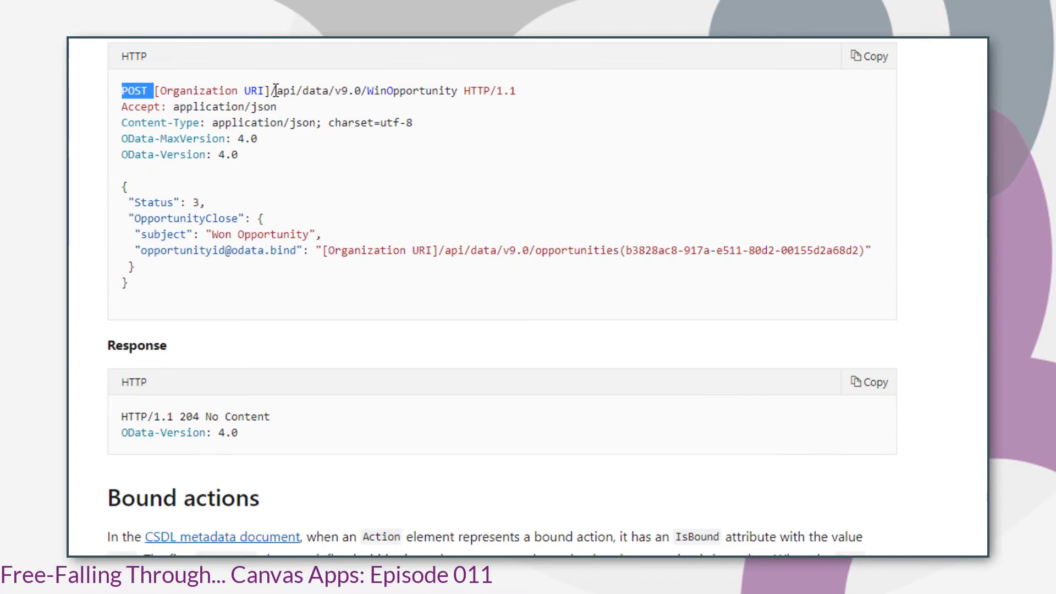
pyautogui.moveTo(270, 91); pyautogui.dragTo(457, 91)
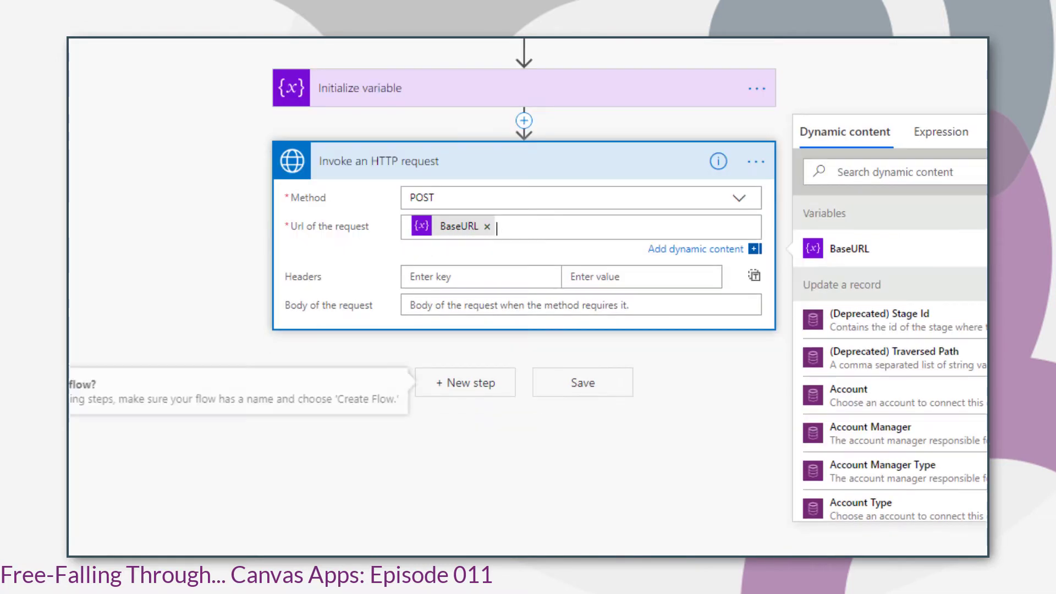
pyautogui.hotkey('ctrl', 'v')
# Add headers Accept: application/json and Content-Type with its charset value from the docs.
pyautogui.click(426, 277)
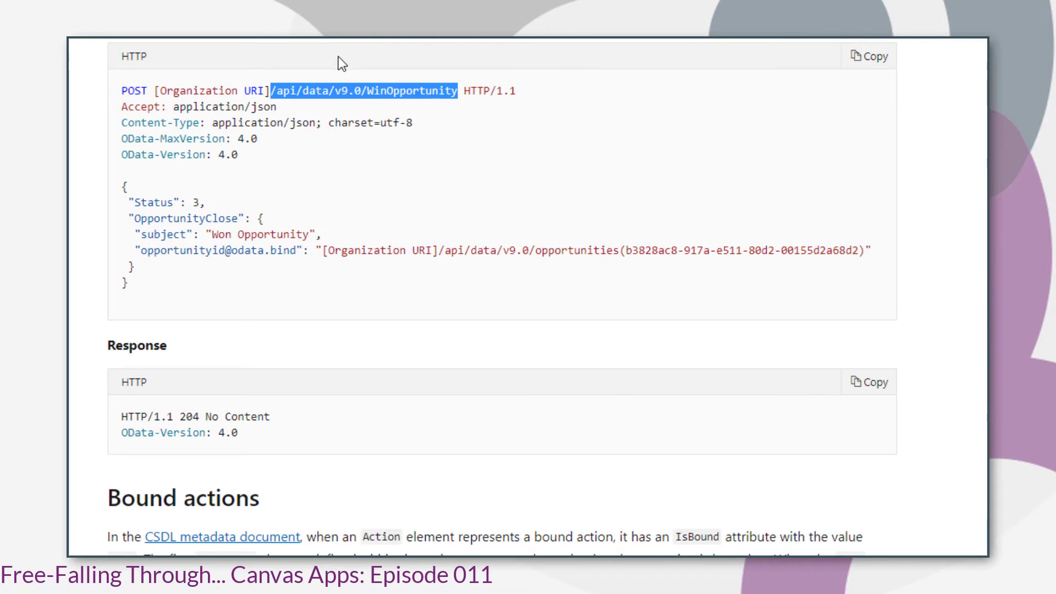
pyautogui.click(139, 110)
pyautogui.doubleClick(139, 110)
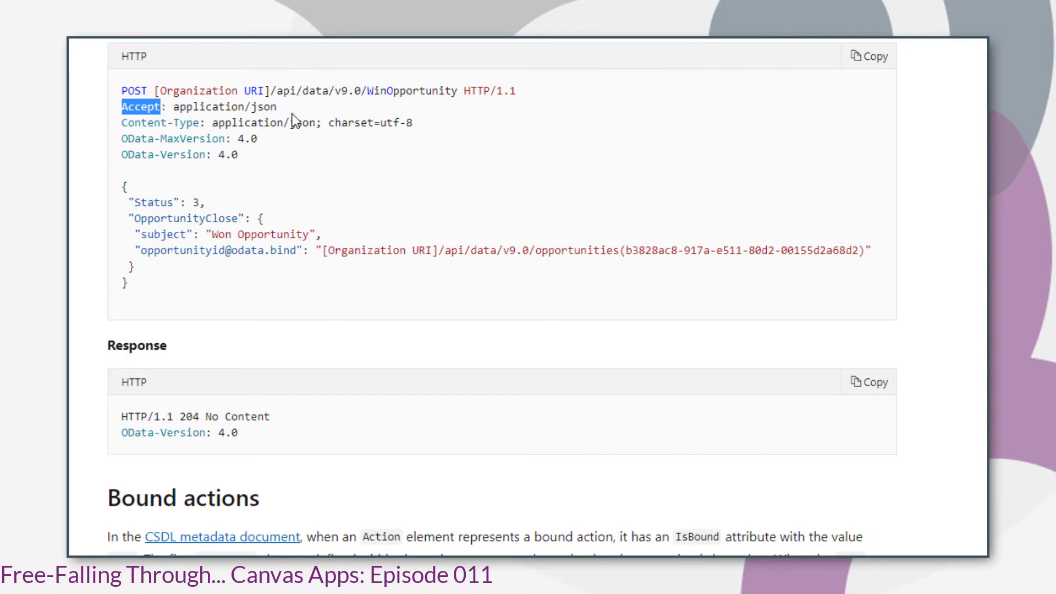
pyautogui.moveTo(276, 106); pyautogui.dragTo(173, 107)
pyautogui.hotkey('ctrl', 'c')
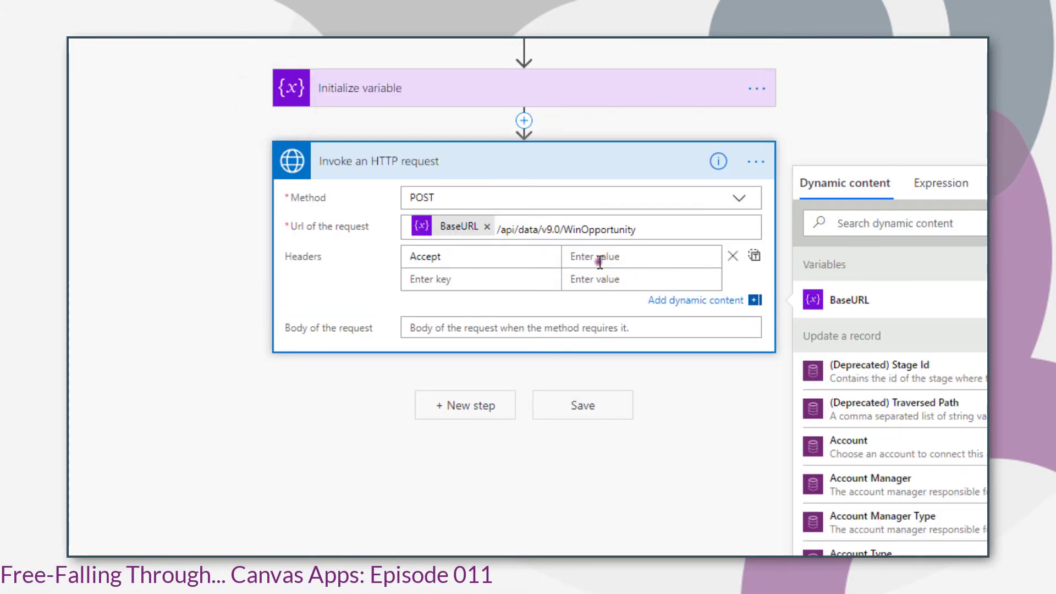
pyautogui.click(599, 262)
pyautogui.hotkey('ctrl', 'v')
pyautogui.click(451, 278)
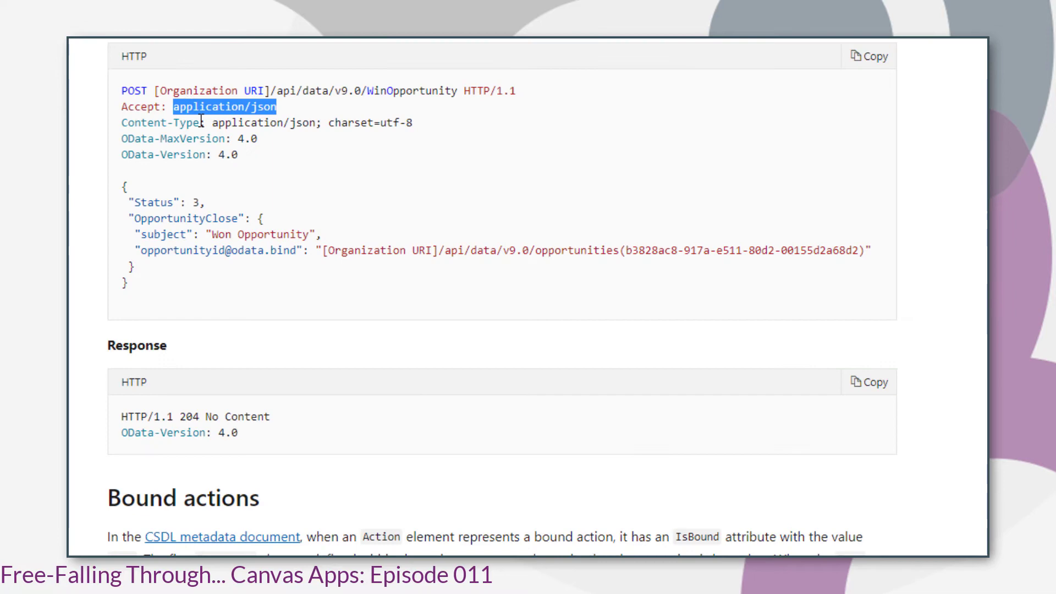
pyautogui.moveTo(122, 122); pyautogui.dragTo(200, 122)
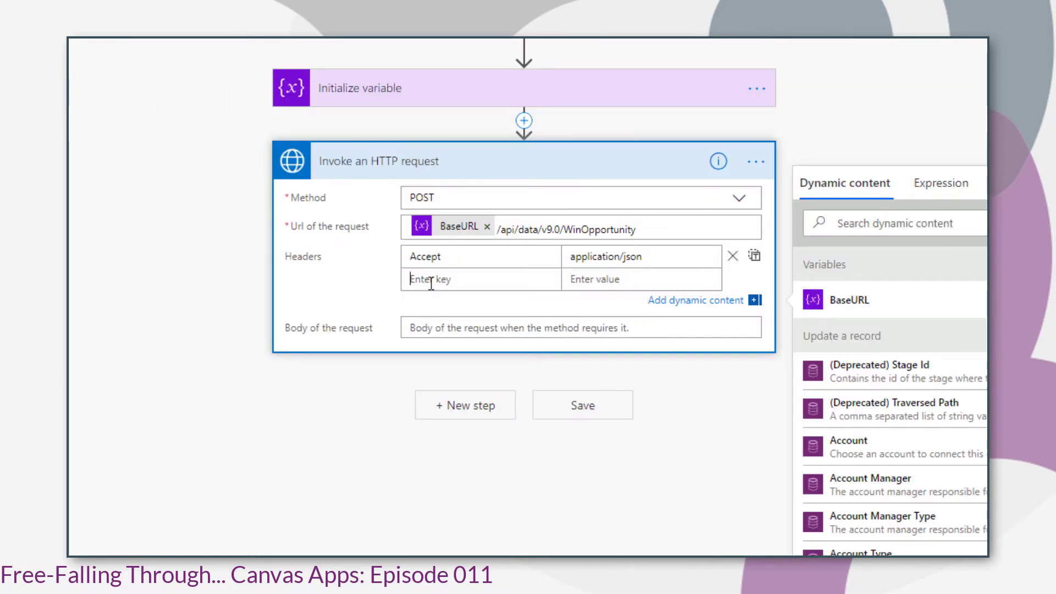
pyautogui.write('Content-Type')
pyautogui.click(572, 279)
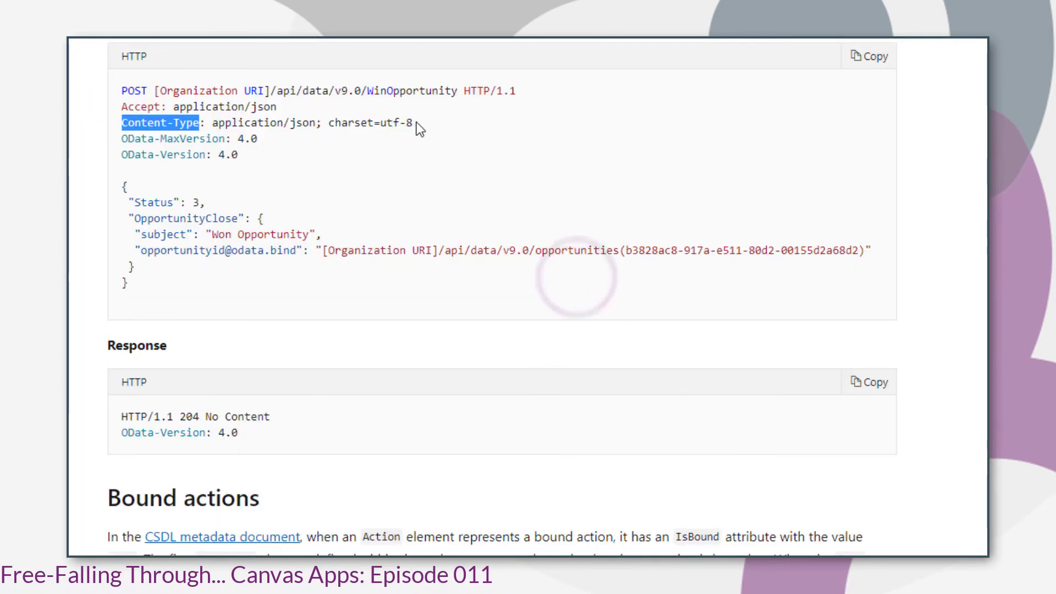
pyautogui.moveTo(413, 122); pyautogui.dragTo(210, 122)
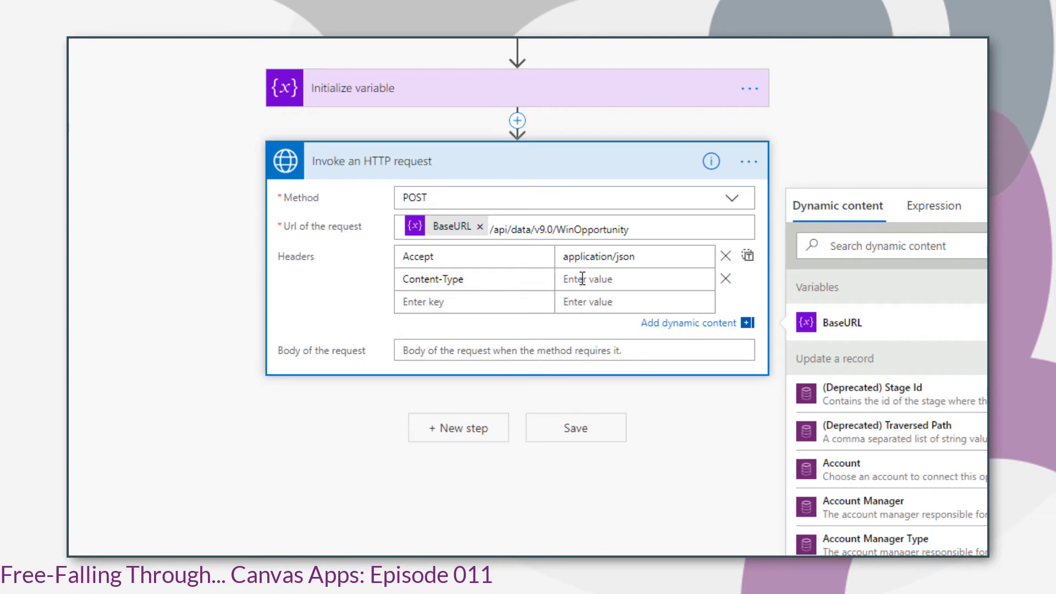
pyautogui.write('application/json; charset=utf-8')
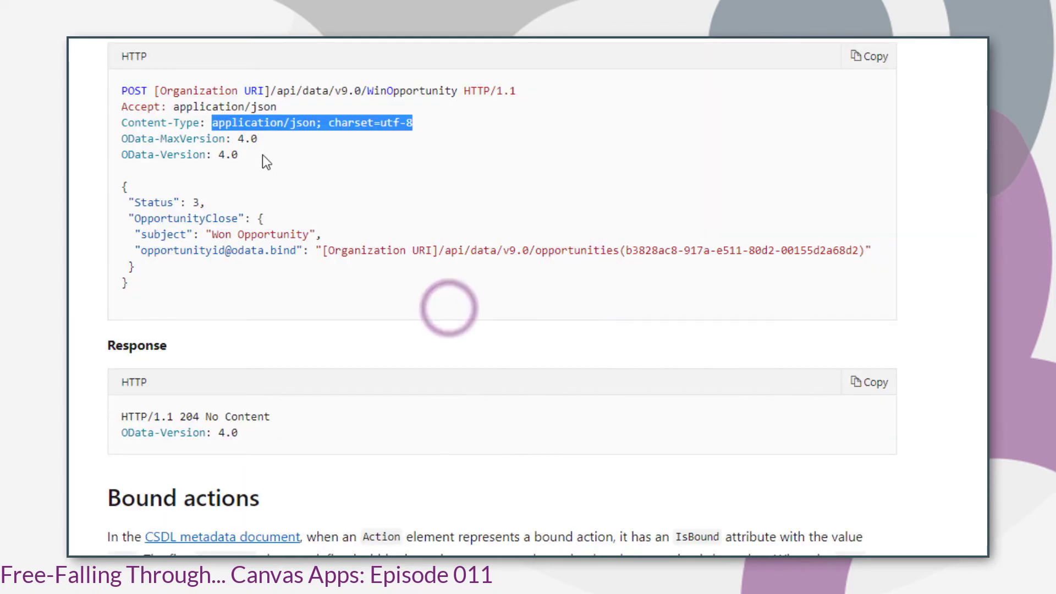
# Add headers OData-MaxVersion 4.0 and OData-Version 4.0, then copy the docs' example JSON body.
pyautogui.moveTo(226, 139); pyautogui.dragTo(121, 147)
pyautogui.hotkey('ctrl', 'c')
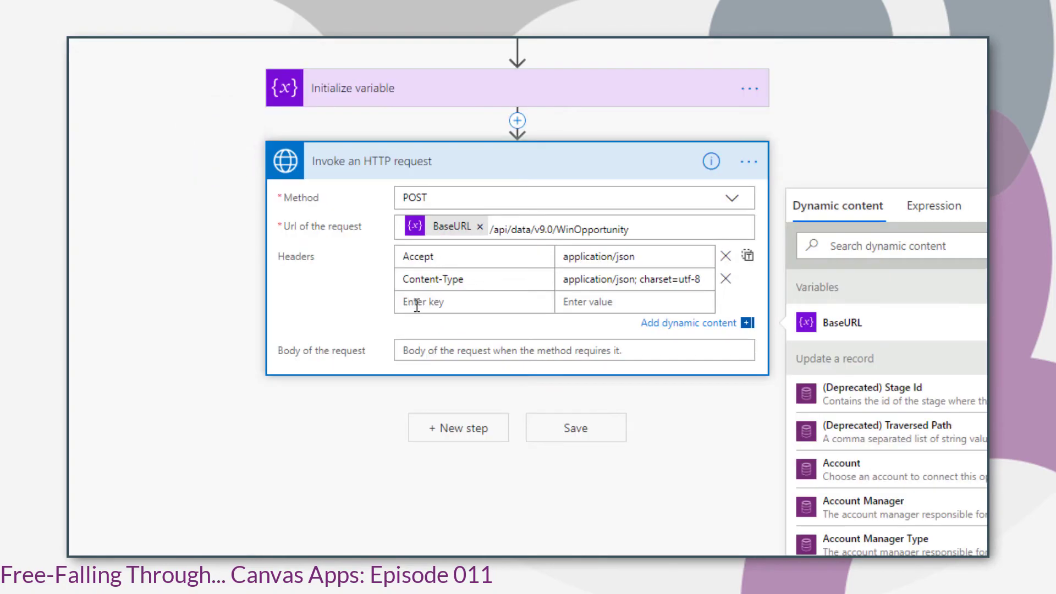
pyautogui.click(419, 302)
pyautogui.hotkey('ctrl', 'v')
pyautogui.click(580, 302)
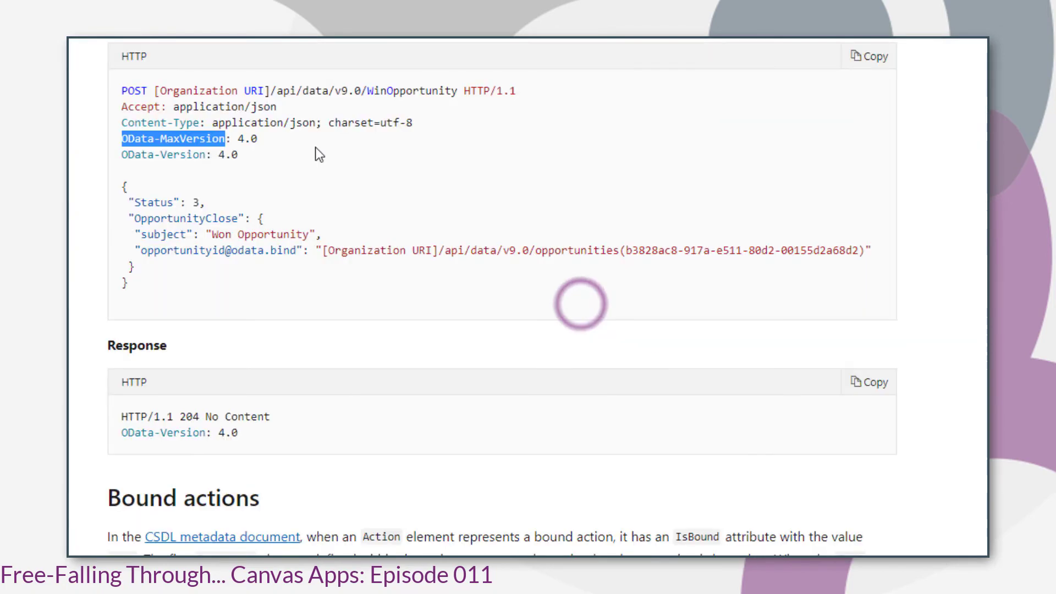
pyautogui.doubleClick(253, 139)
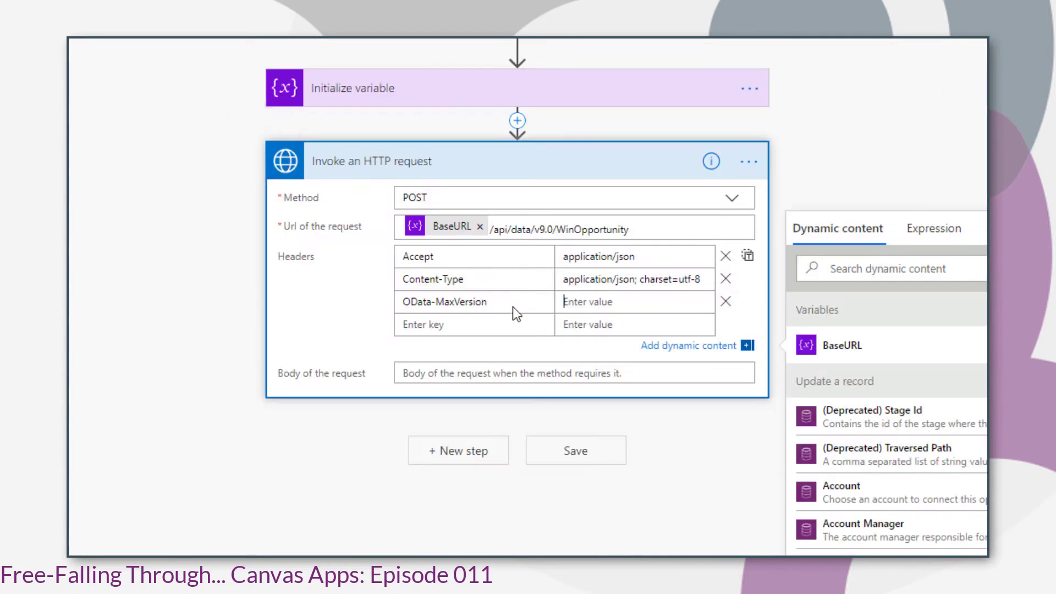
pyautogui.write('4.0')
pyautogui.click(431, 324)
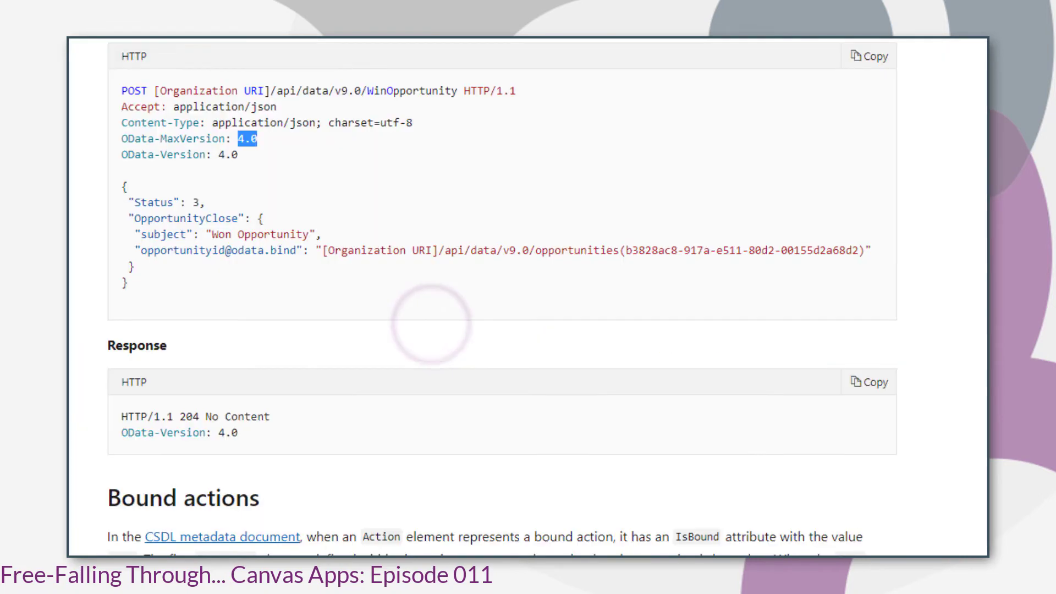
pyautogui.moveTo(207, 154); pyautogui.dragTo(121, 154)
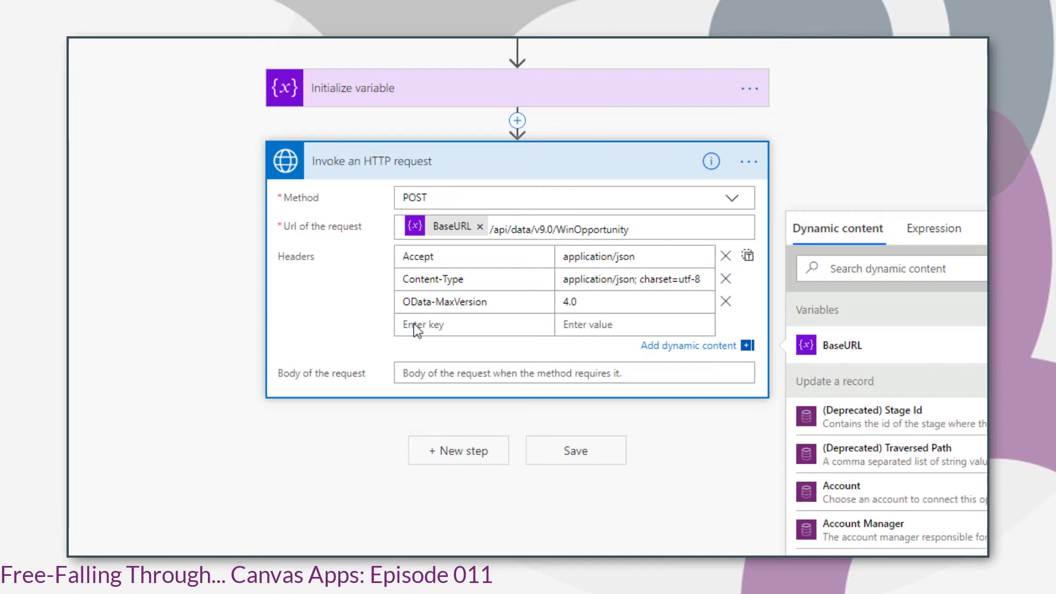
pyautogui.write('OData-Version')
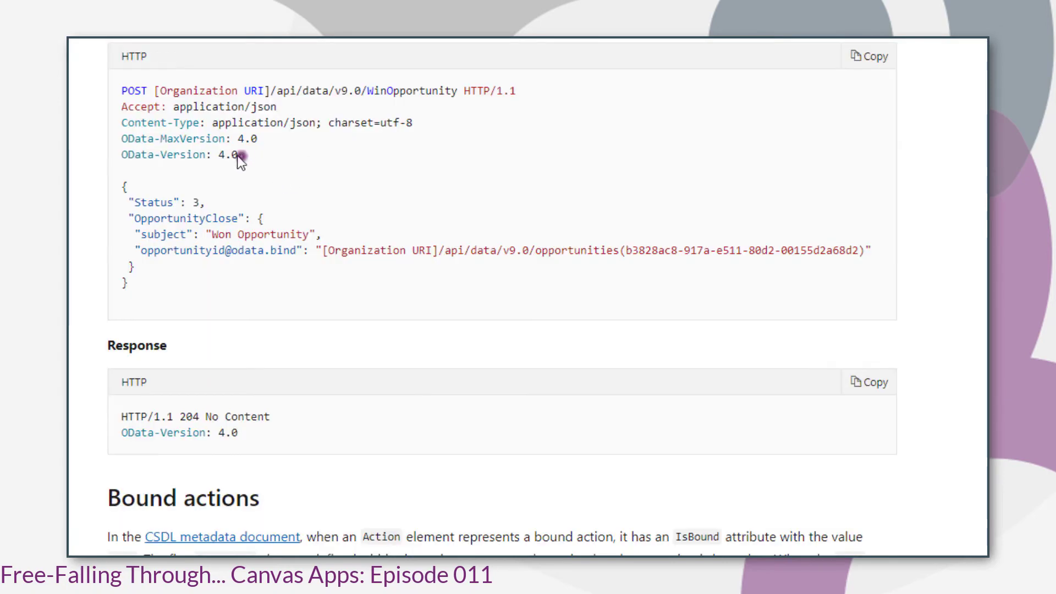
pyautogui.doubleClick(234, 156)
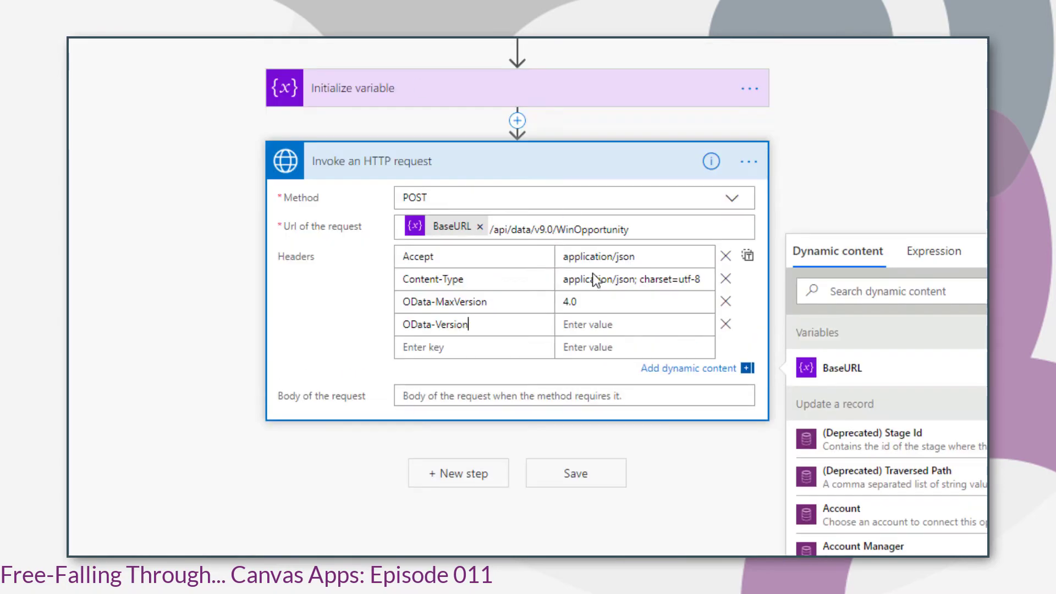
pyautogui.click(572, 324)
pyautogui.write('4.0')
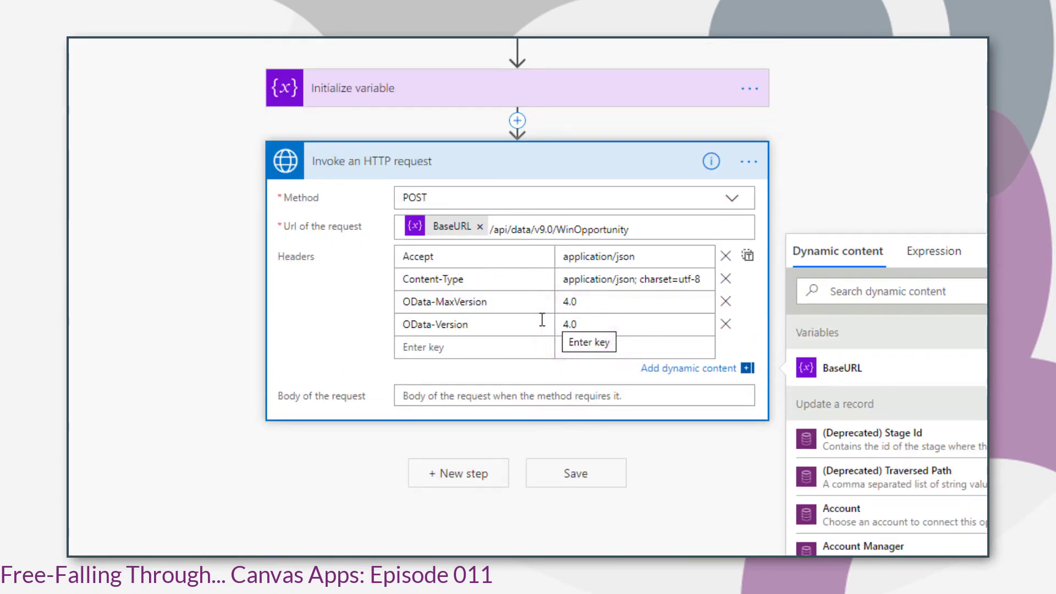
pyautogui.click(423, 393)
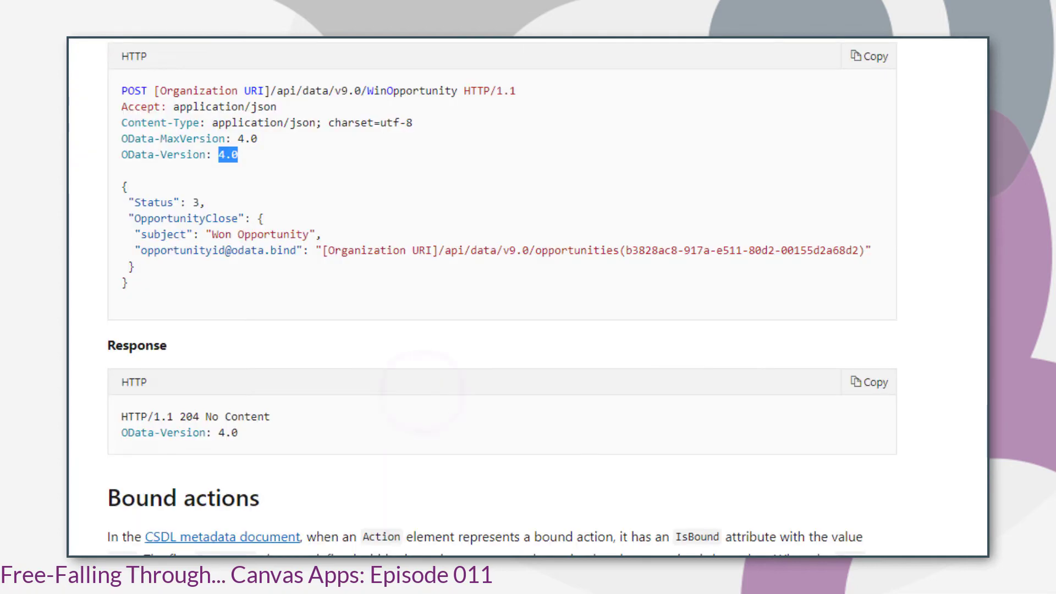
pyautogui.moveTo(138, 287); pyautogui.dragTo(112, 193)
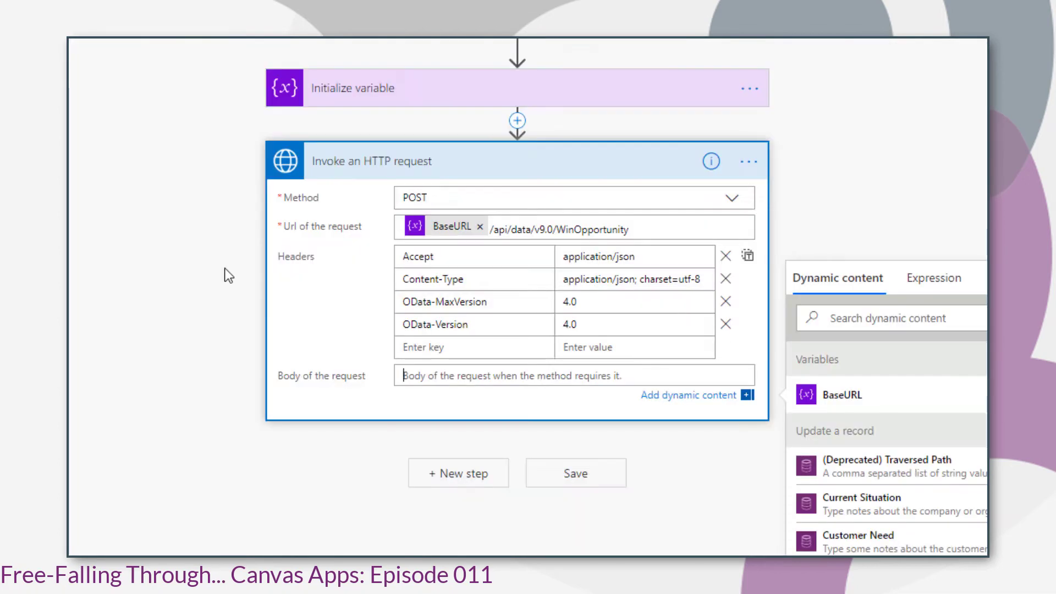
# Paste the WinOpportunity JSON body, replacing [Organization URI] with BaseURL and the sample GUID with Opportunity.
pyautogui.hotkey('ctrl', 'v')
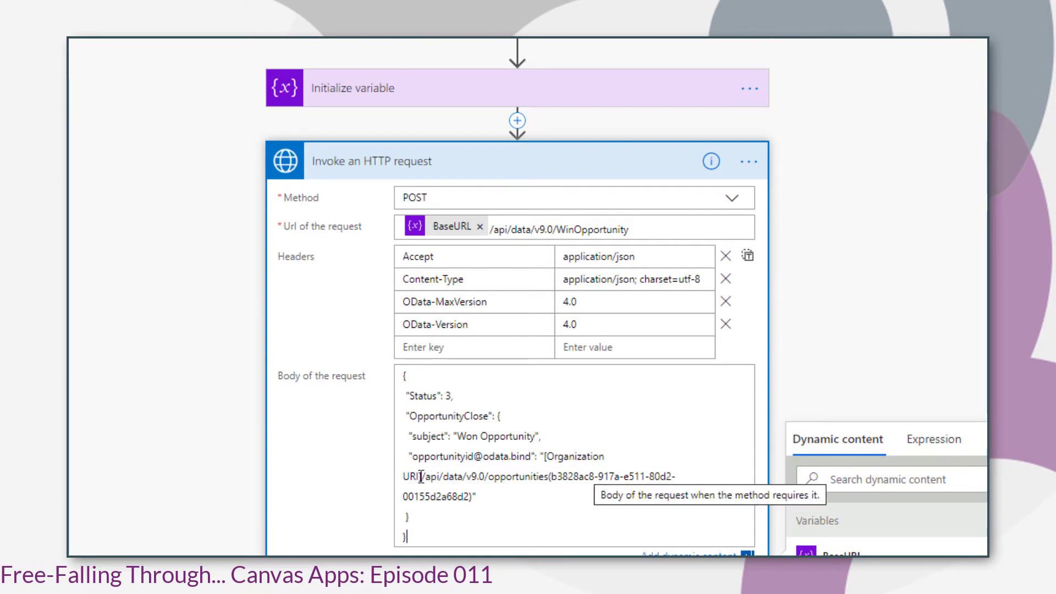
pyautogui.moveTo(420, 476); pyautogui.dragTo(545, 457)
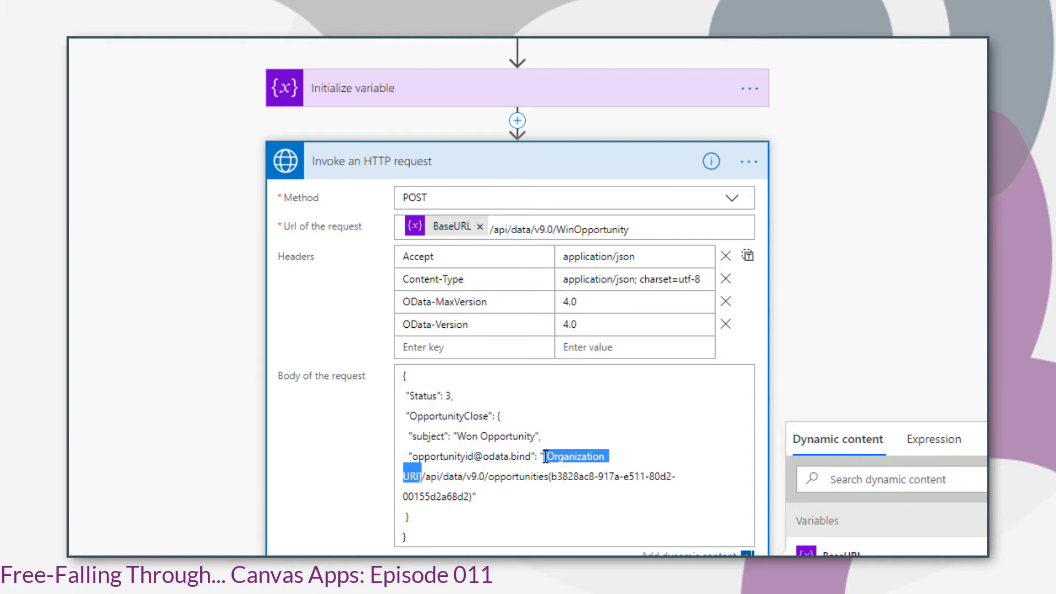
pyautogui.press('BackSpace')
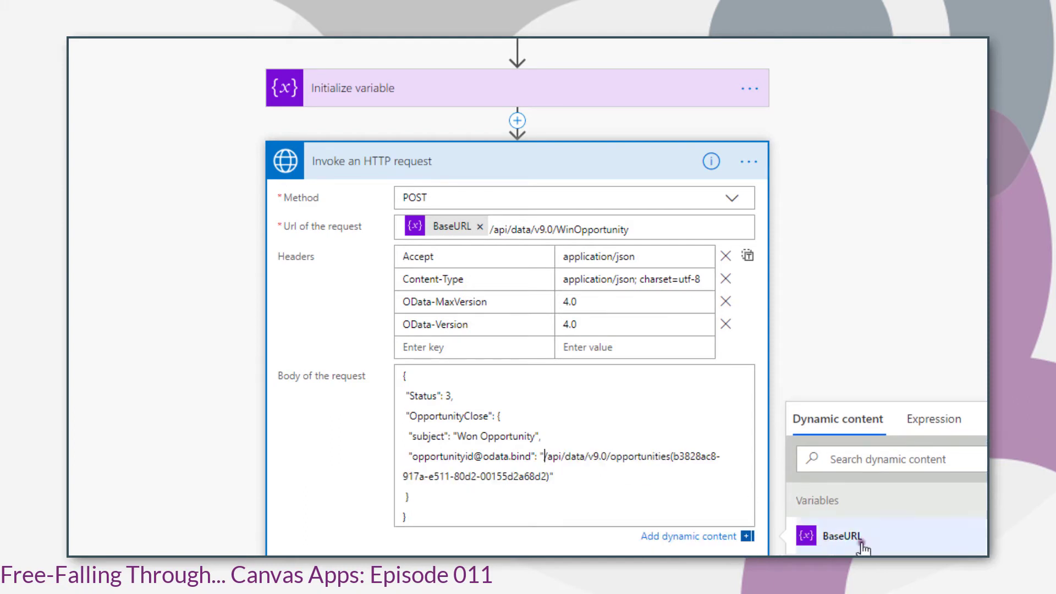
pyautogui.click(860, 540)
pyautogui.moveTo(533, 480); pyautogui.dragTo(726, 480)
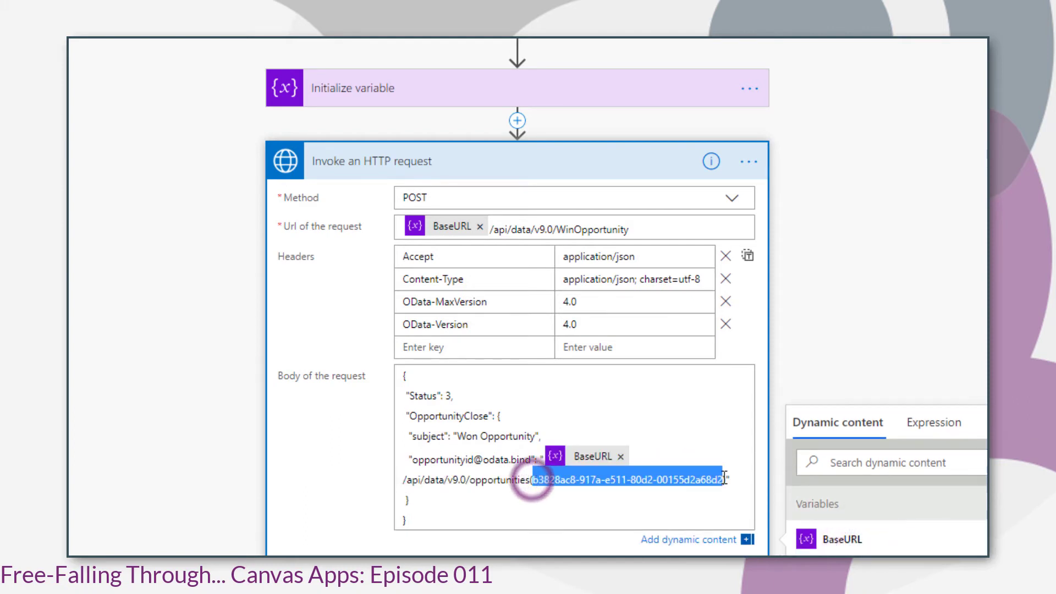
pyautogui.press('BackSpace')
pyautogui.click(896, 467)
pyautogui.write('oppo')
pyautogui.click(861, 544)
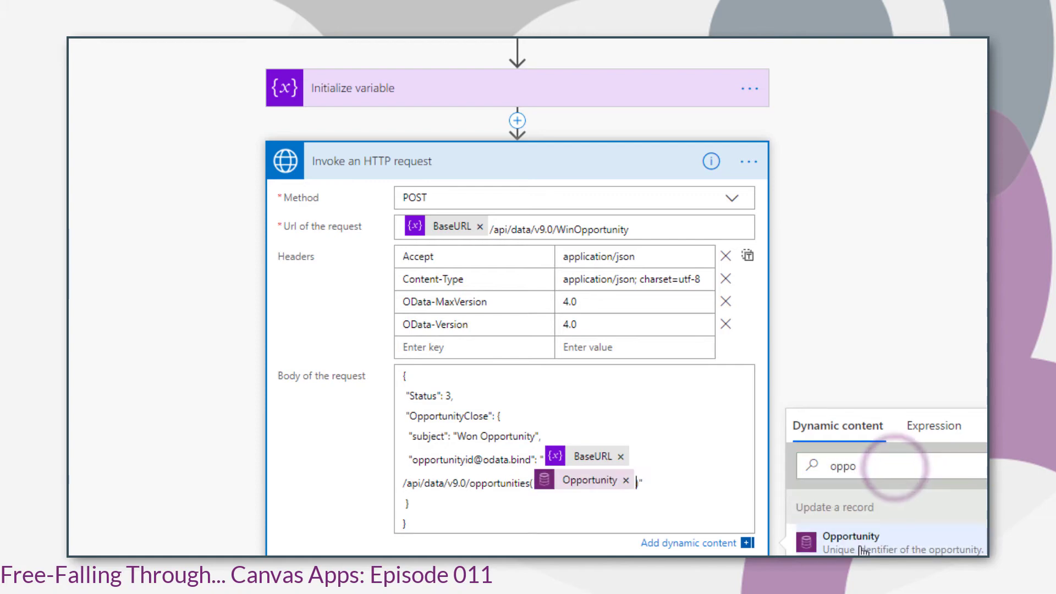
# Collapse the HTTP step, retitle the flow 'Win Opportunity', and save it.
pyautogui.click(610, 166)
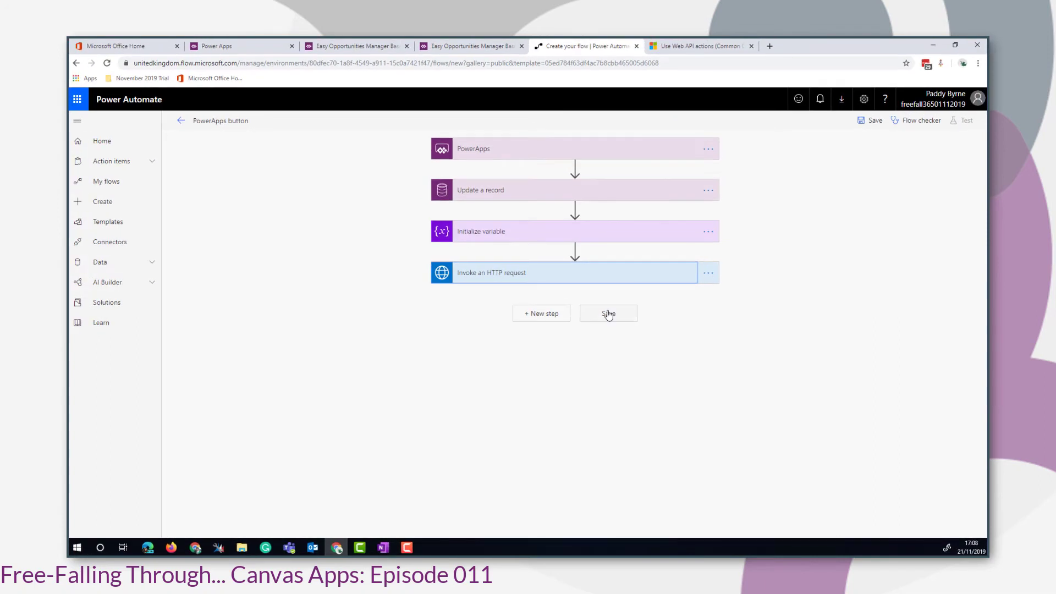
pyautogui.click(224, 122)
pyautogui.write('Win Opportunity')
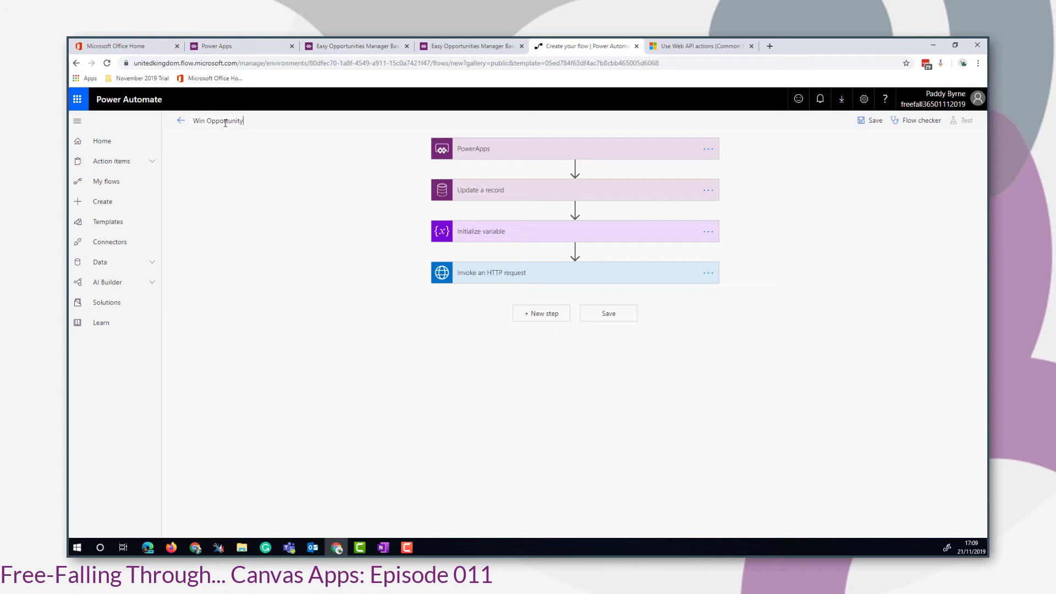
pyautogui.click(619, 318)
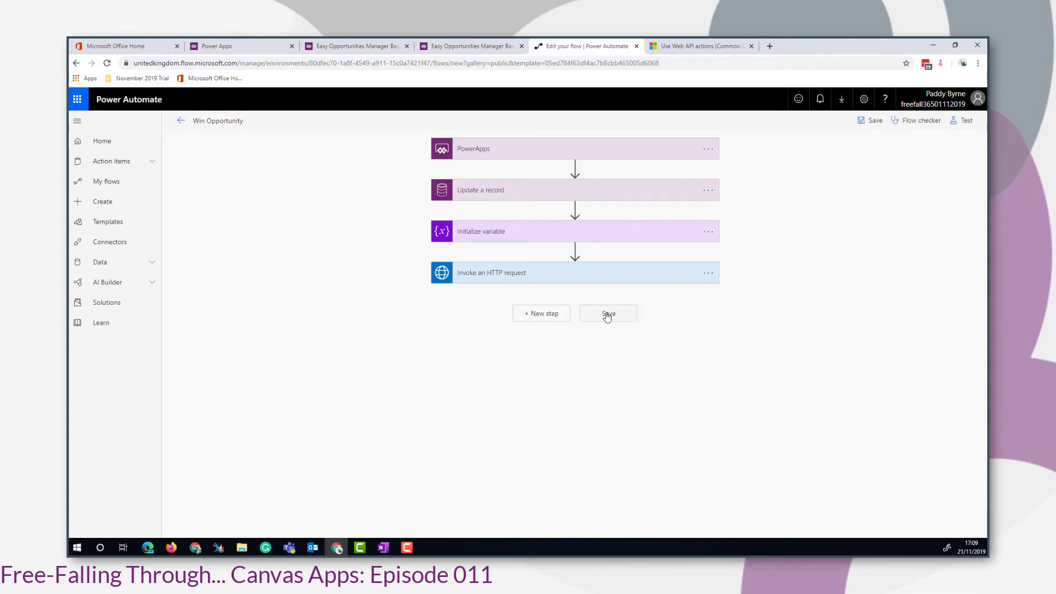
pyautogui.click(603, 321)
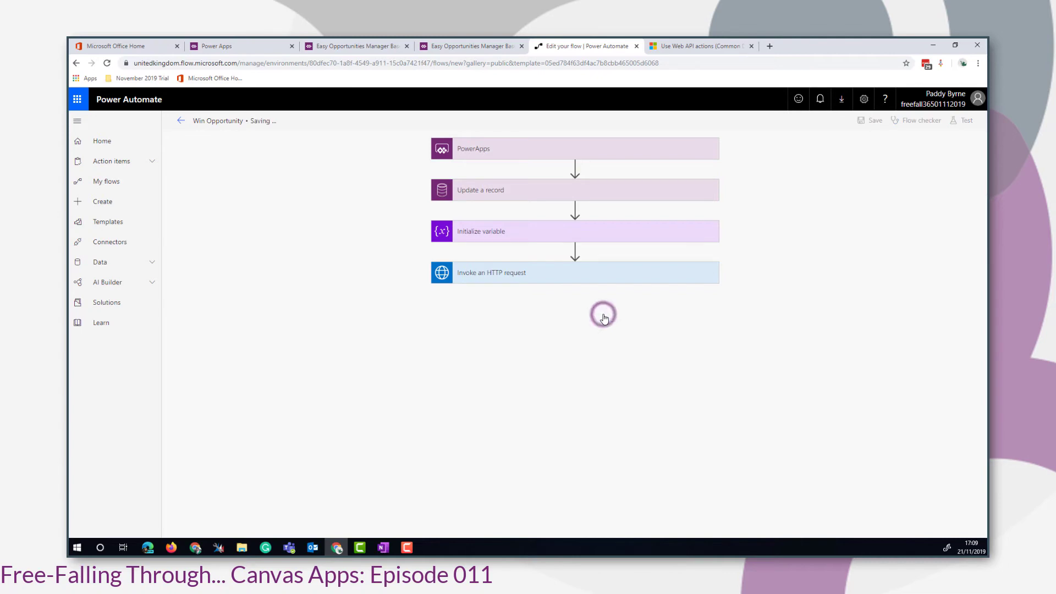
# Attach the Win Opportunity flow to Confirm Win, passing BrowseGallery1.Selected.Opportunity as first argument.
pyautogui.click(446, 37)
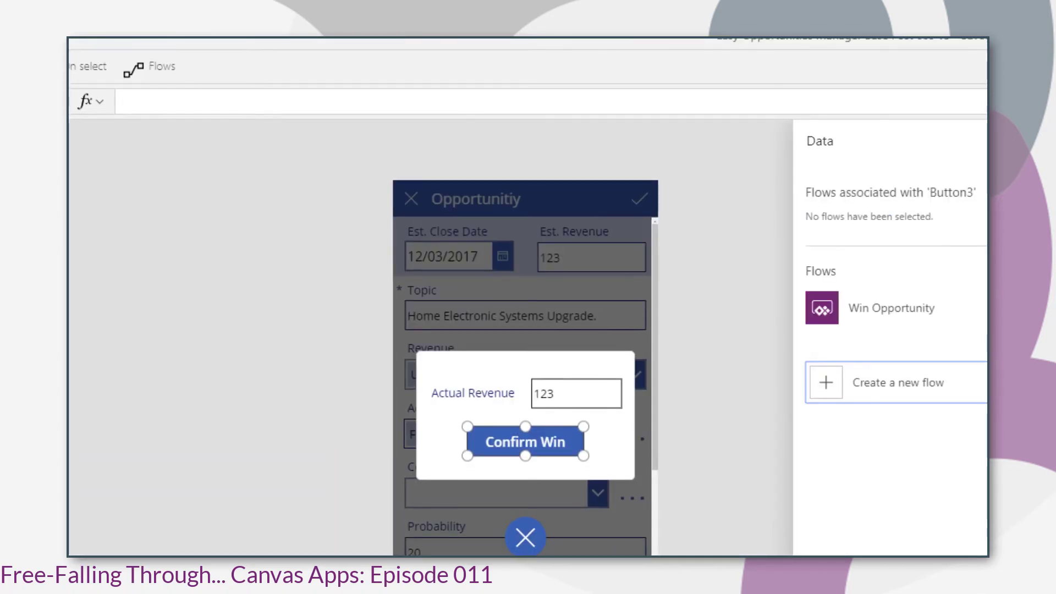
pyautogui.click(879, 317)
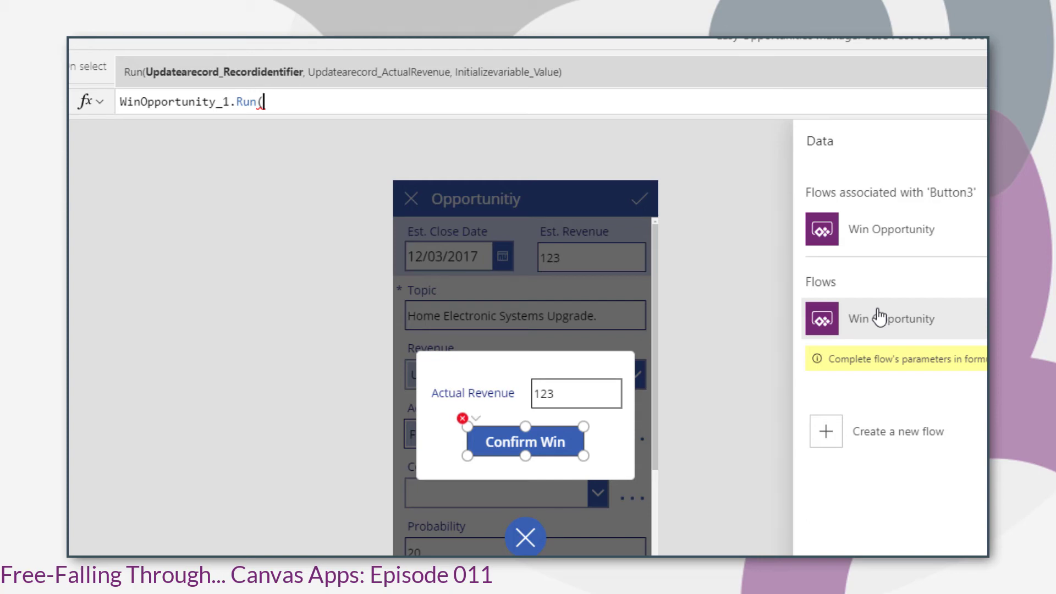
pyautogui.write('gall')
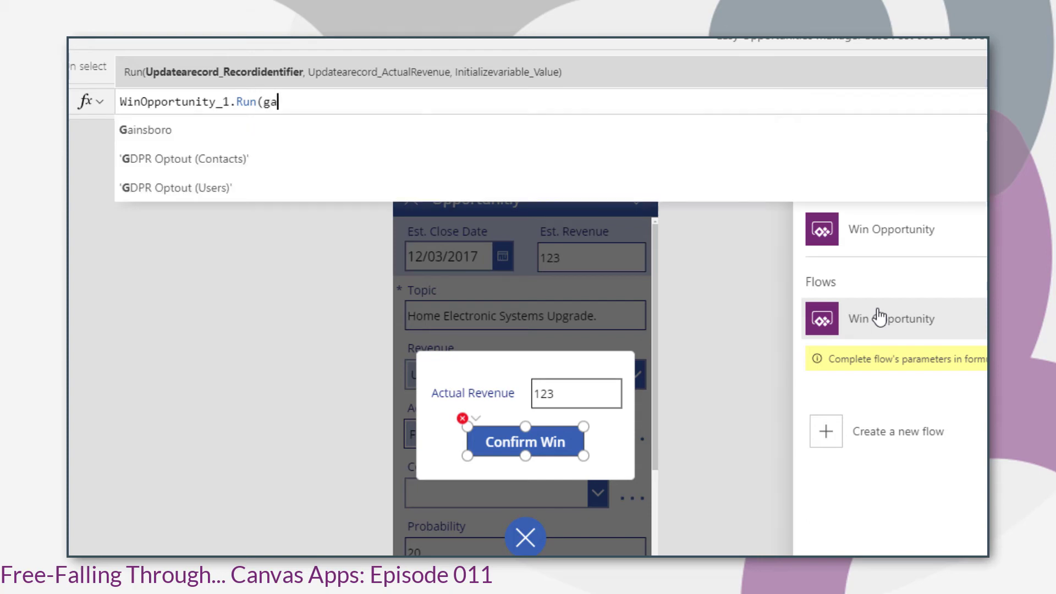
pyautogui.press('BackSpace')
pyautogui.press('BackSpace')
pyautogui.press('BackSpace')
pyautogui.press('BackSpace')
pyautogui.write('bro')
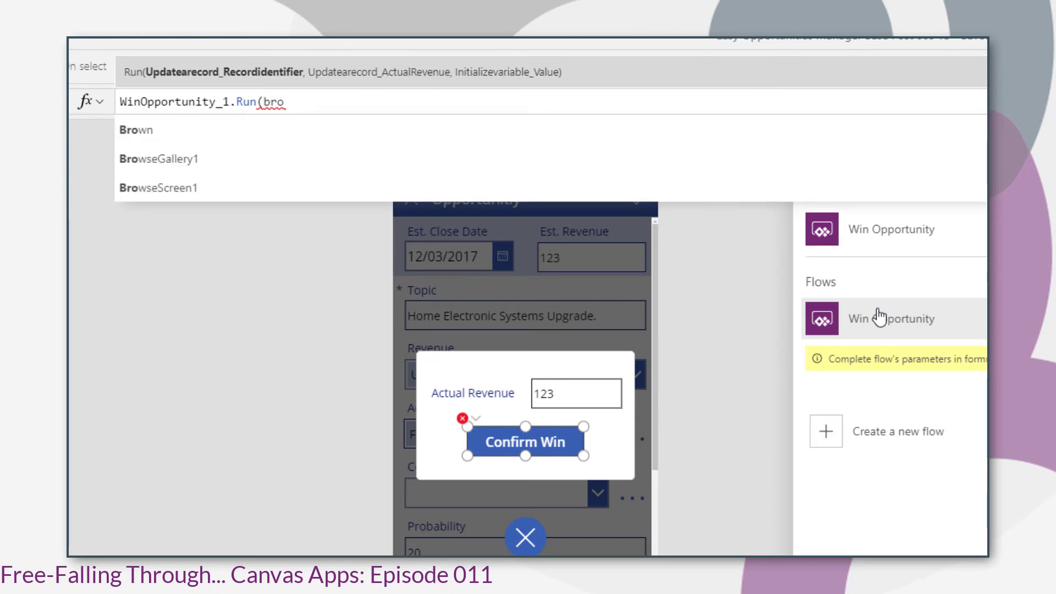
pyautogui.press('Down')
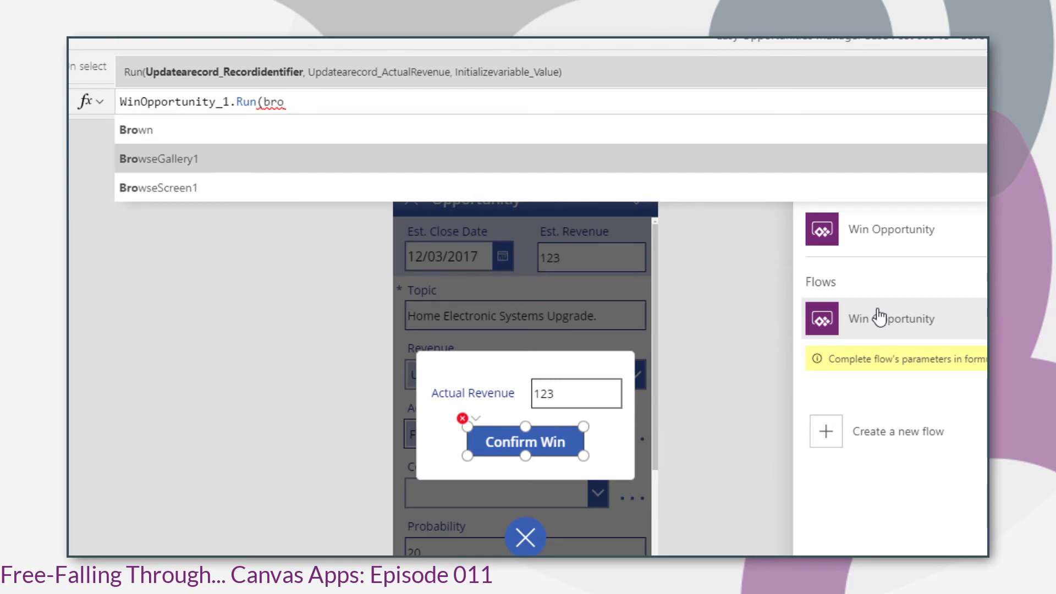
pyautogui.press('Tab')
pyautogui.write('.se')
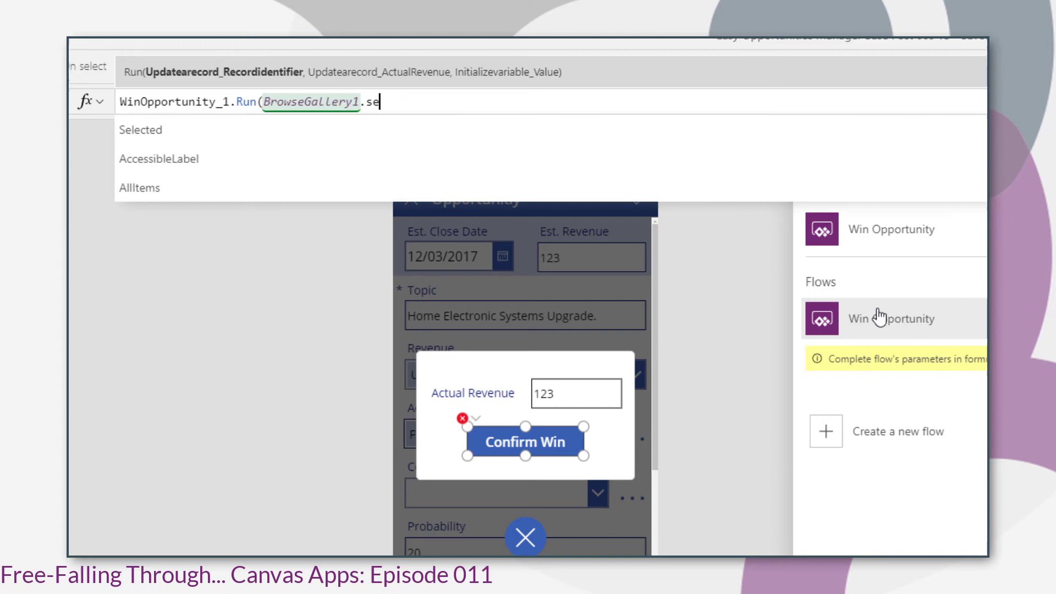
pyautogui.write('le')
pyautogui.press('Tab')
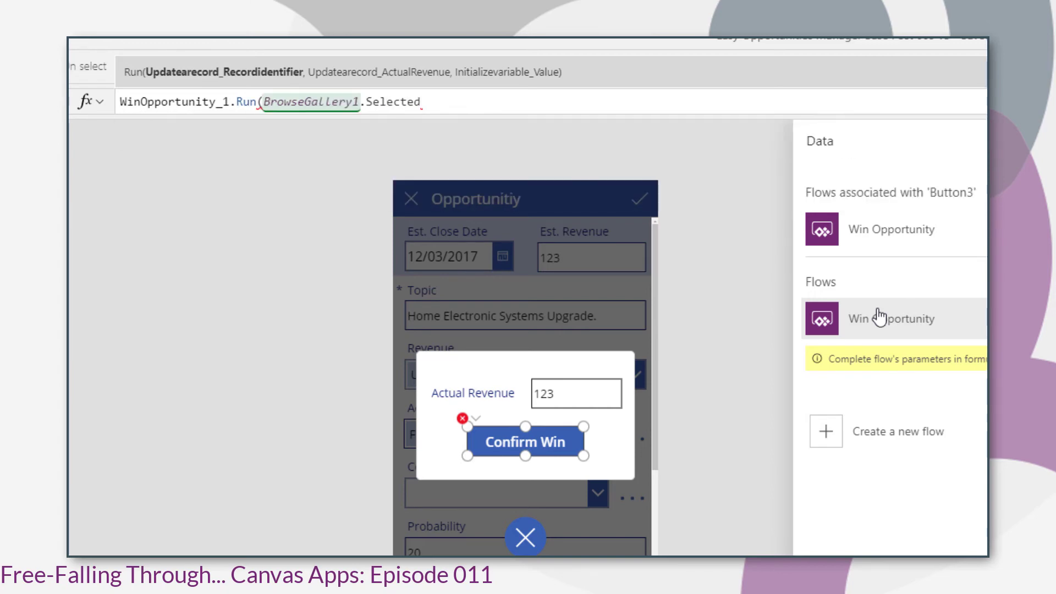
pyautogui.write('.op')
pyautogui.press('Tab')
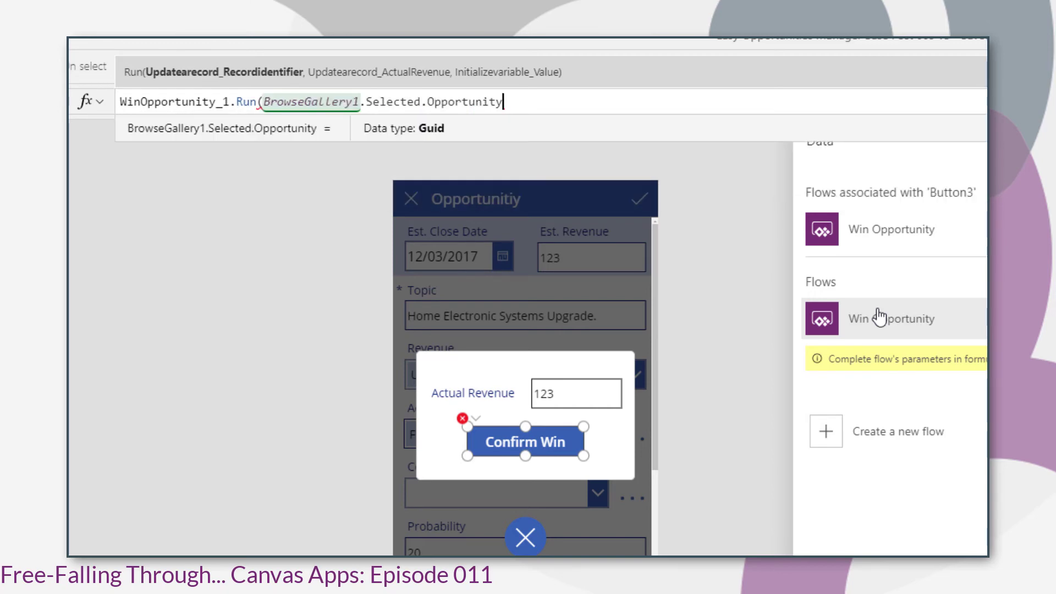
# Add LookUp('EOM Configs', Name = "Base URL").String as the next argument of WinOpportunity_1.Run.
pyautogui.write(', lo')
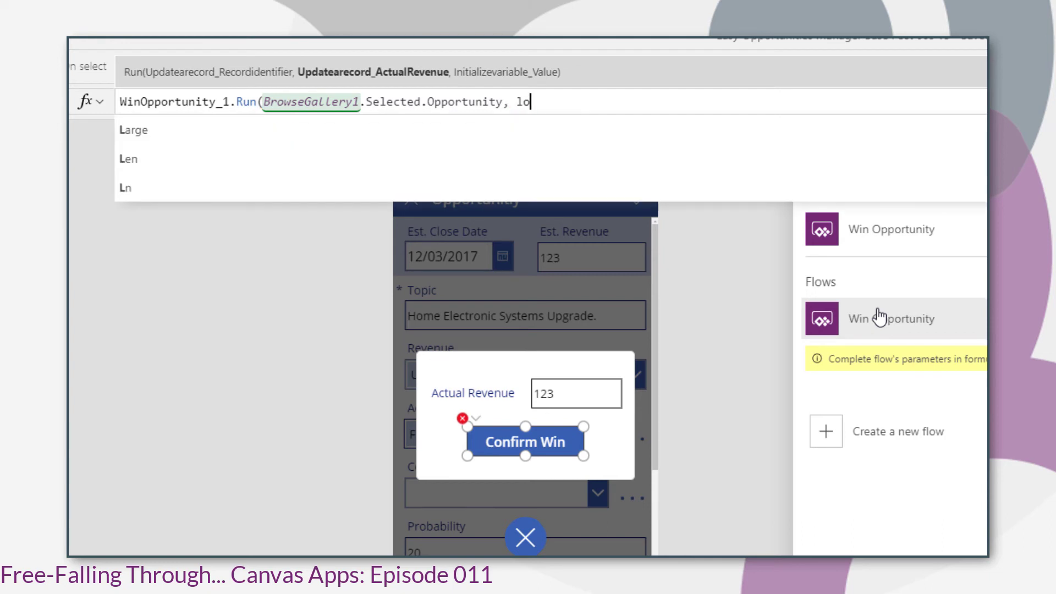
pyautogui.write('ok')
pyautogui.press('Tab')
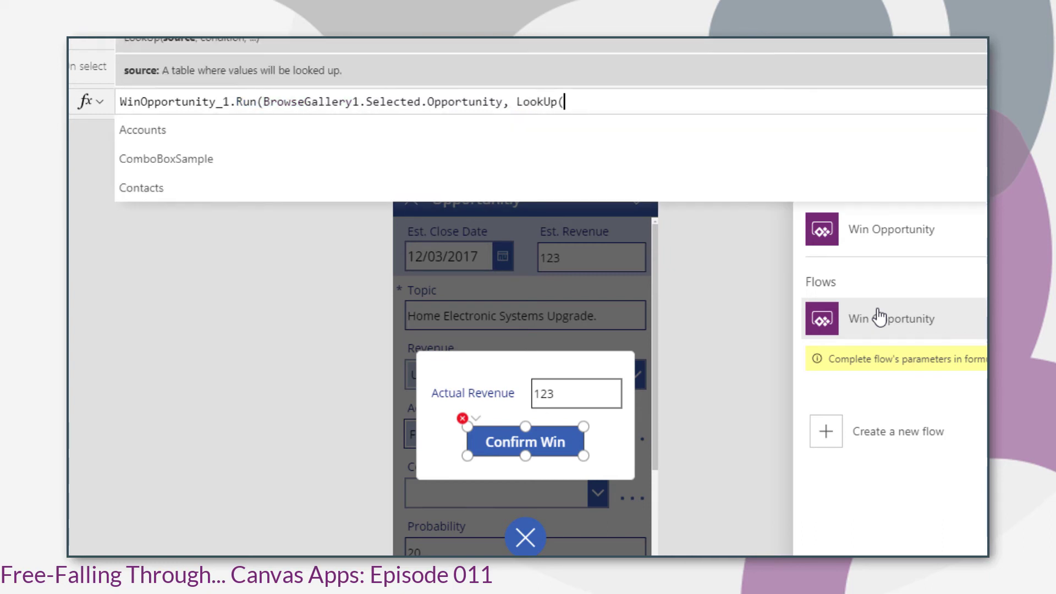
pyautogui.write('e')
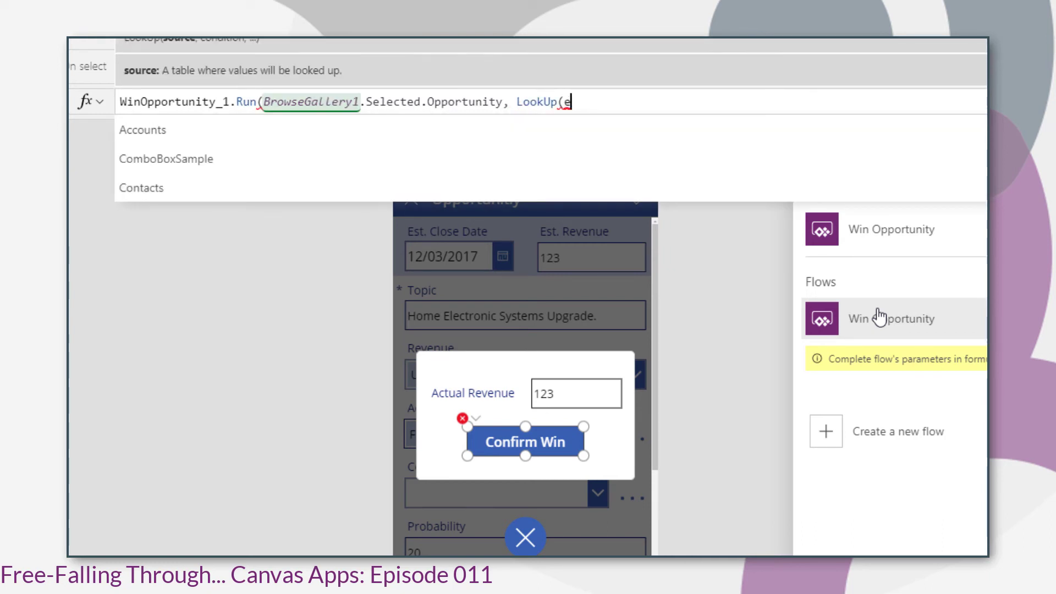
pyautogui.write('om')
pyautogui.press('Tab')
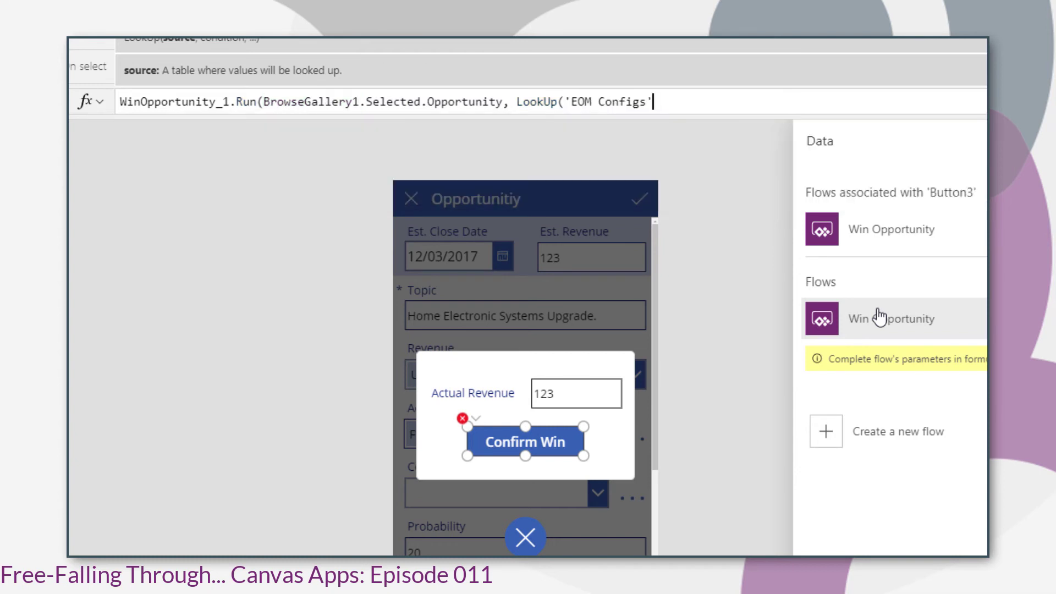
pyautogui.write(',')
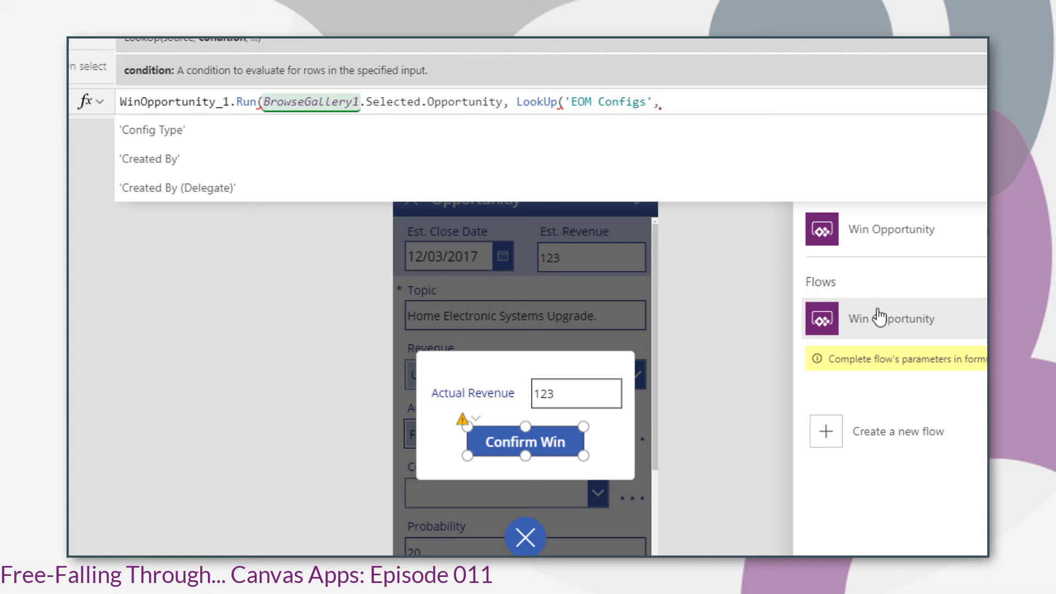
pyautogui.write(' Name')
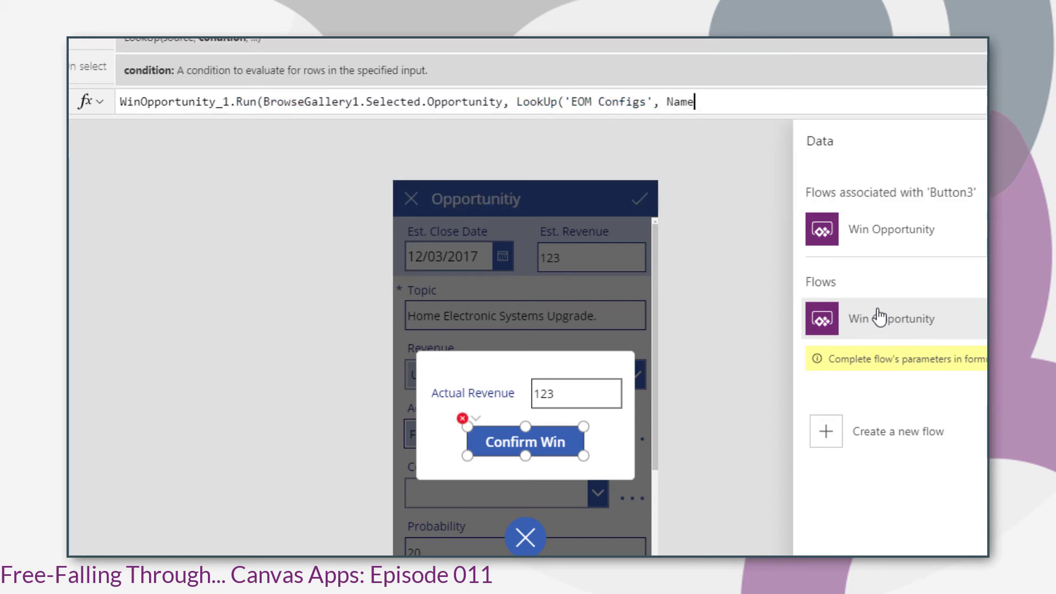
pyautogui.write(' = ""Ba')
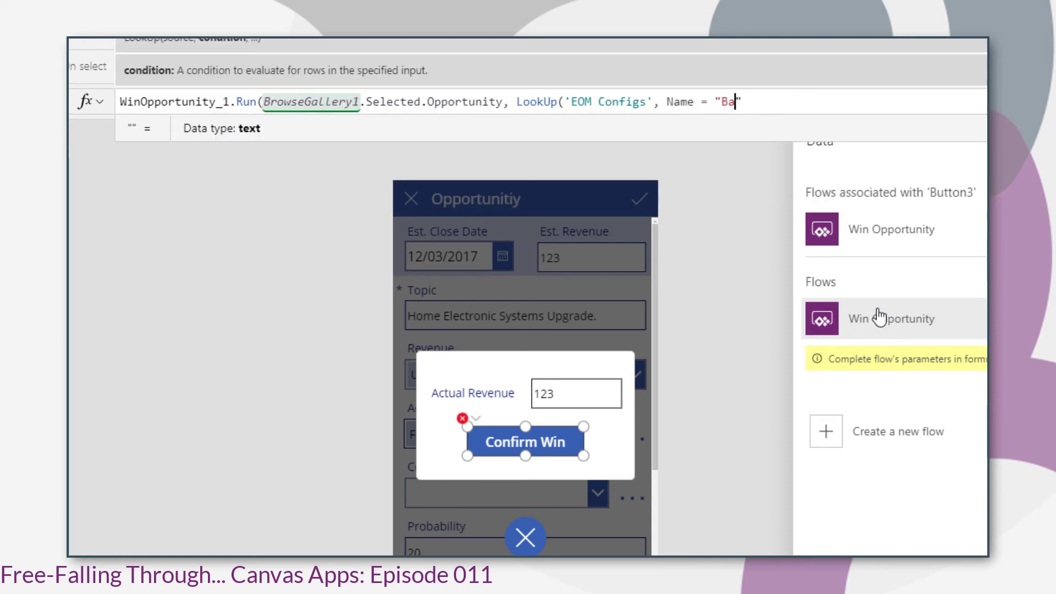
pyautogui.write('se URL')
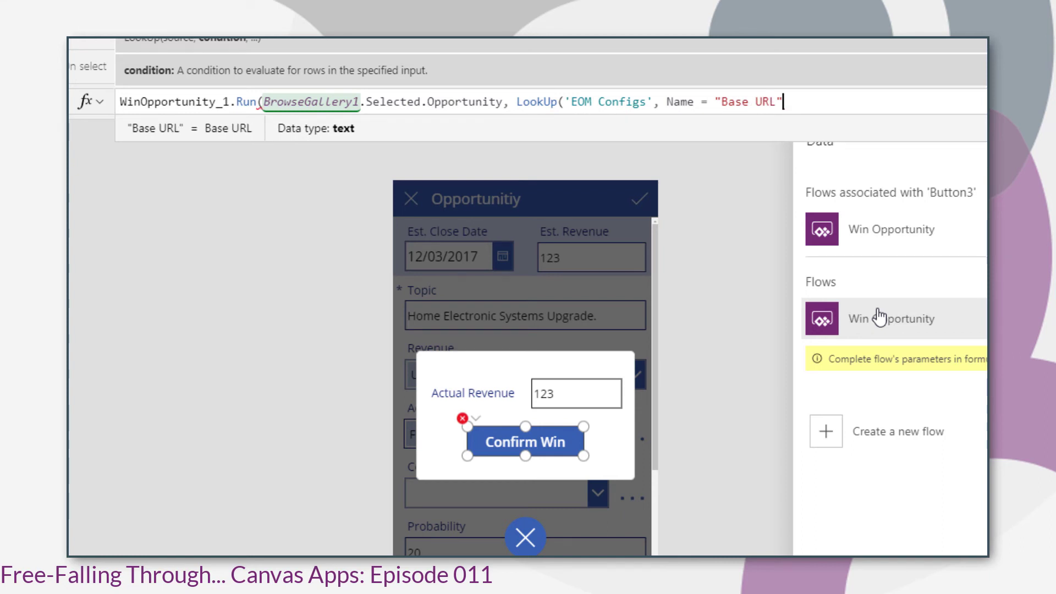
pyautogui.write(',')
pyautogui.press('BackSpace')
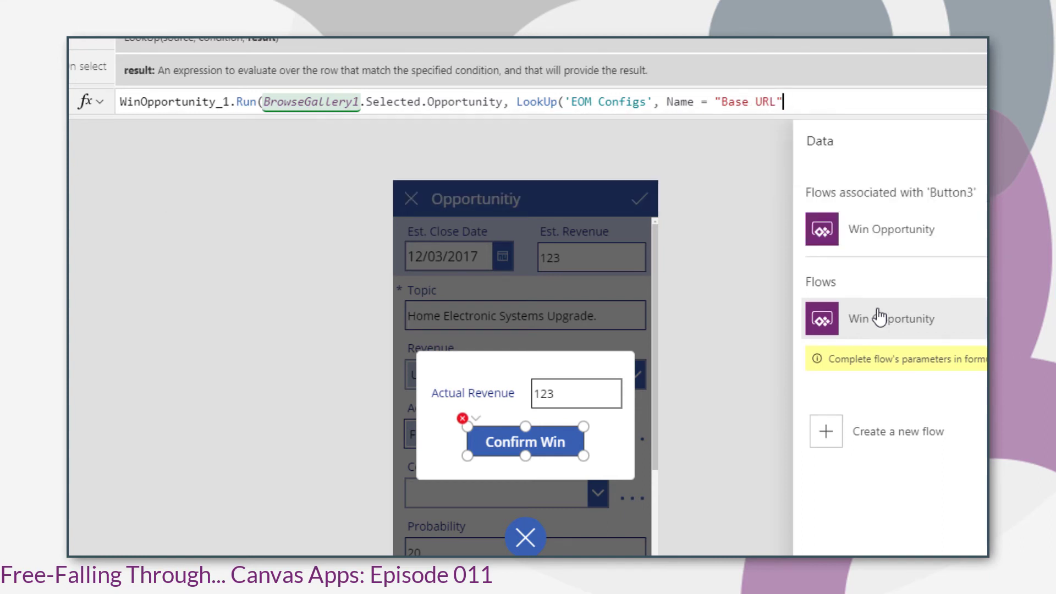
pyautogui.write(').strin')
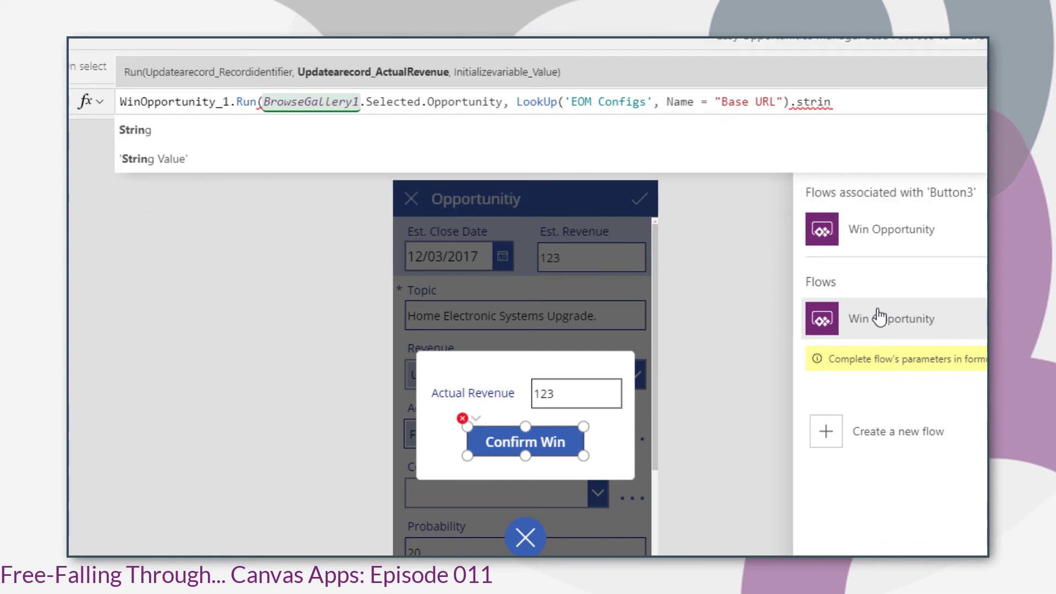
pyautogui.press('Tab')
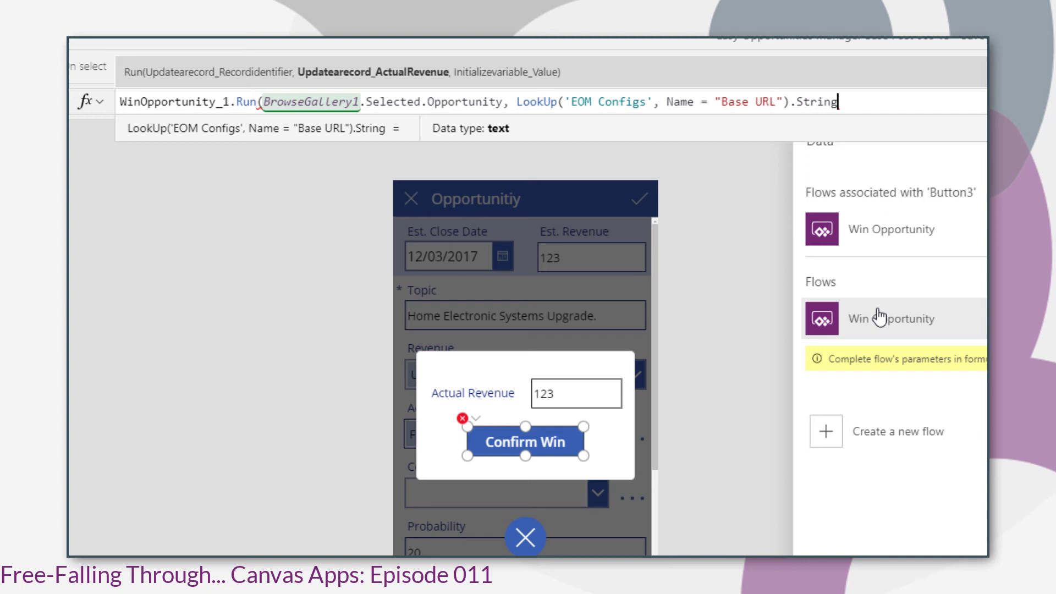
pyautogui.write(')')
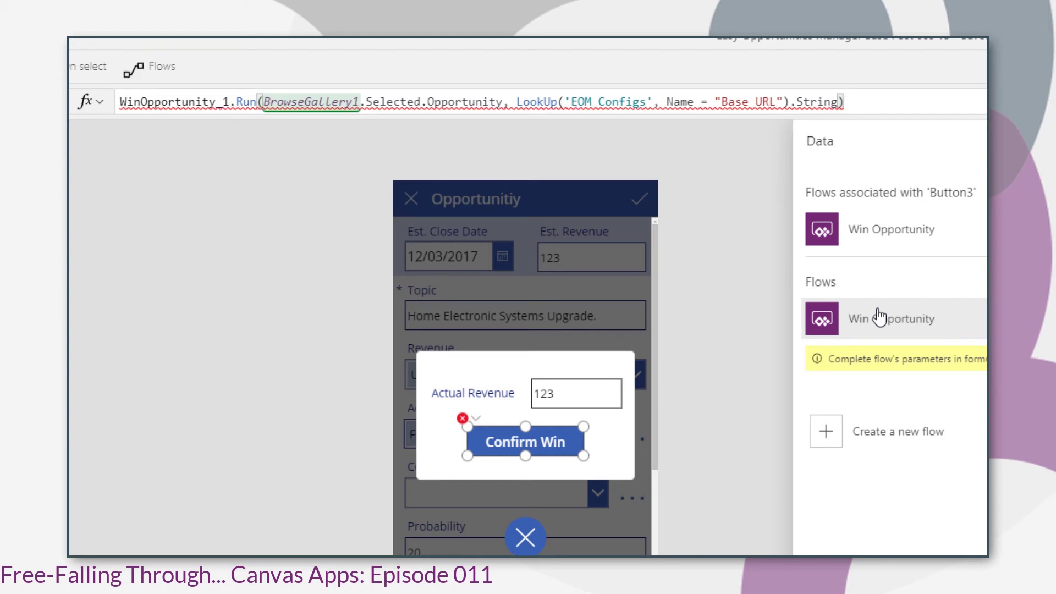
pyautogui.press('Left')
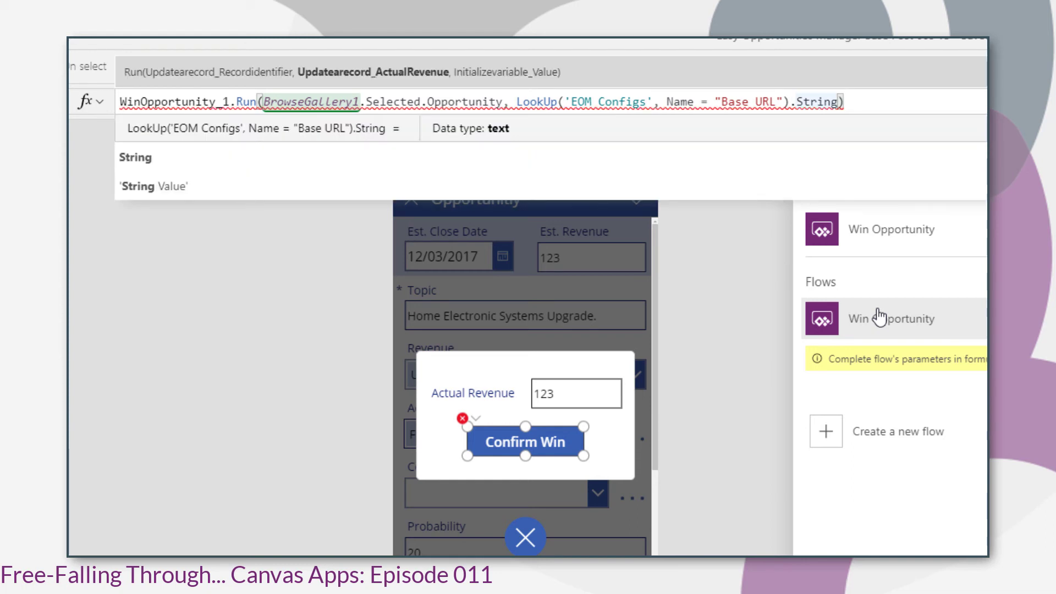
# Insert Value(ActualRevenue_Txt.Text) before the LookUp argument in the WinOpportunity_1.Run call.
pyautogui.press('Left')
pyautogui.press('Left')
pyautogui.press('Left')
pyautogui.press('Left')
pyautogui.press('Left')
pyautogui.press('Left')
pyautogui.press('Left')
pyautogui.press('Left')
pyautogui.press('Left')
pyautogui.press('Left')
pyautogui.press('Left')
pyautogui.press('Left')
pyautogui.press('Left')
pyautogui.press('Left')
pyautogui.press('Left')
pyautogui.press('Left')
pyautogui.press('Left')
pyautogui.press('Left')
pyautogui.press('Left')
pyautogui.press('Left')
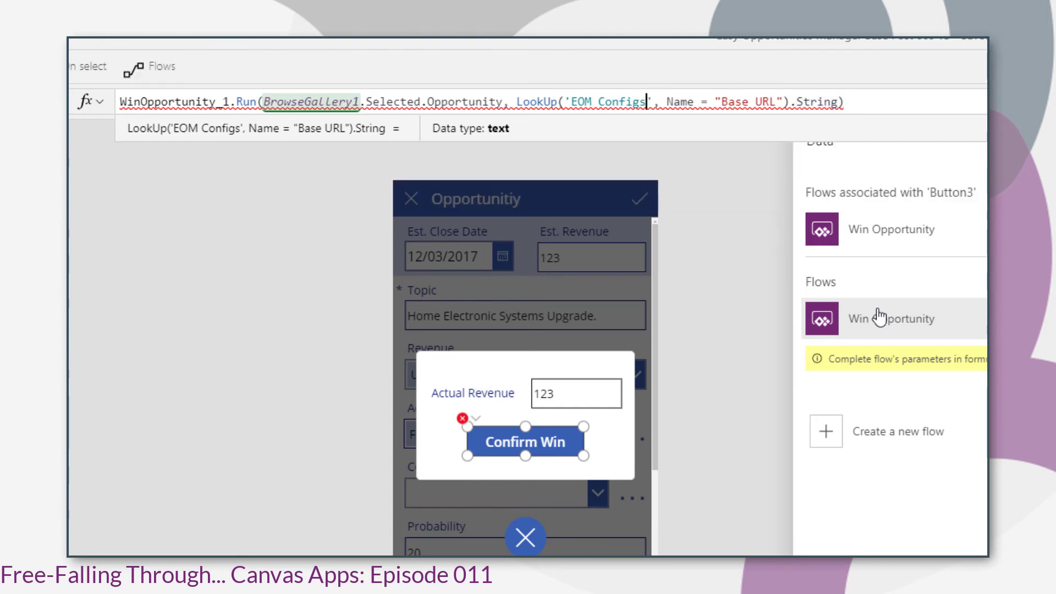
pyautogui.press('Left')
pyautogui.press('Left')
pyautogui.press('Left')
pyautogui.press('Left')
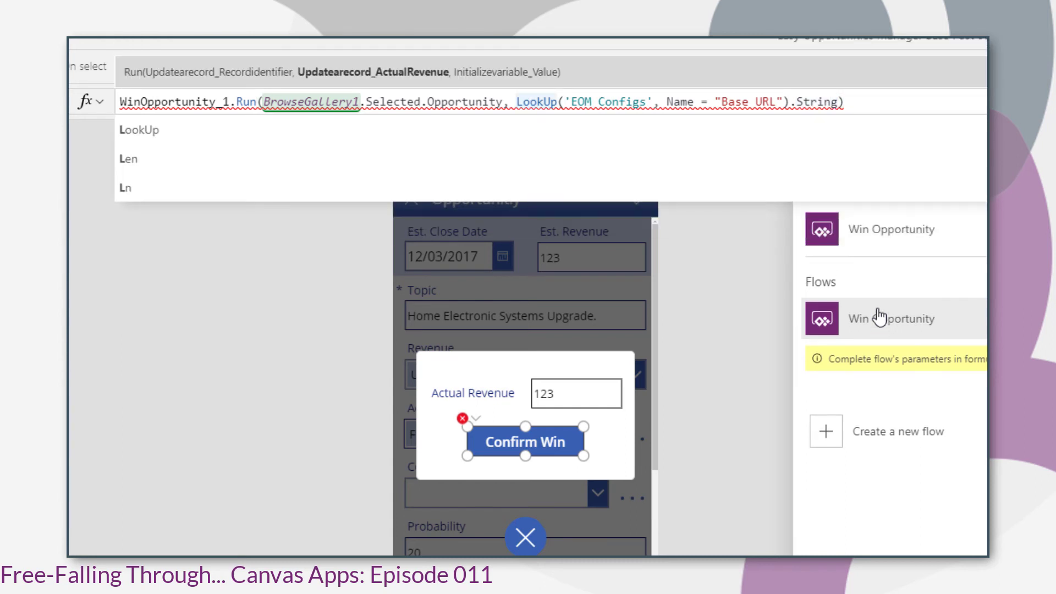
pyautogui.write('value')
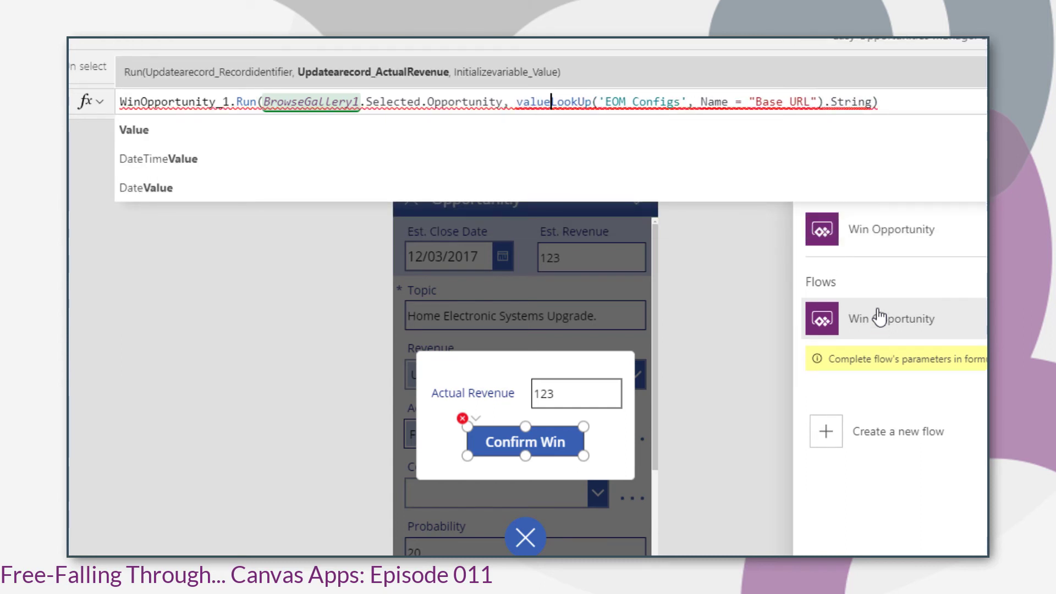
pyautogui.press('Tab')
pyautogui.write('(')
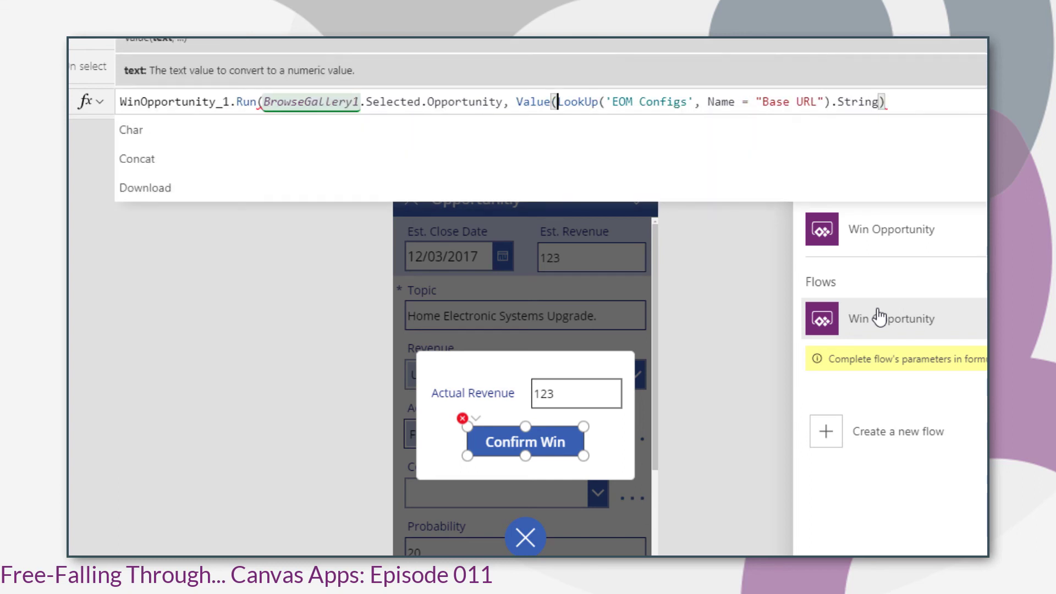
pyautogui.write('actu,')
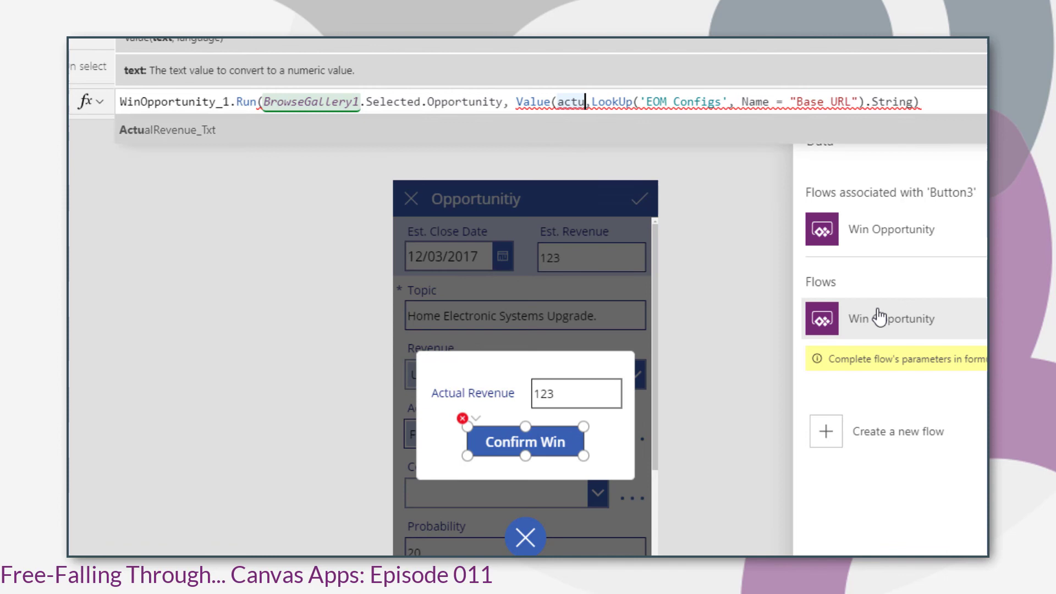
pyautogui.press('Tab')
pyautogui.write(',')
pyautogui.write('.')
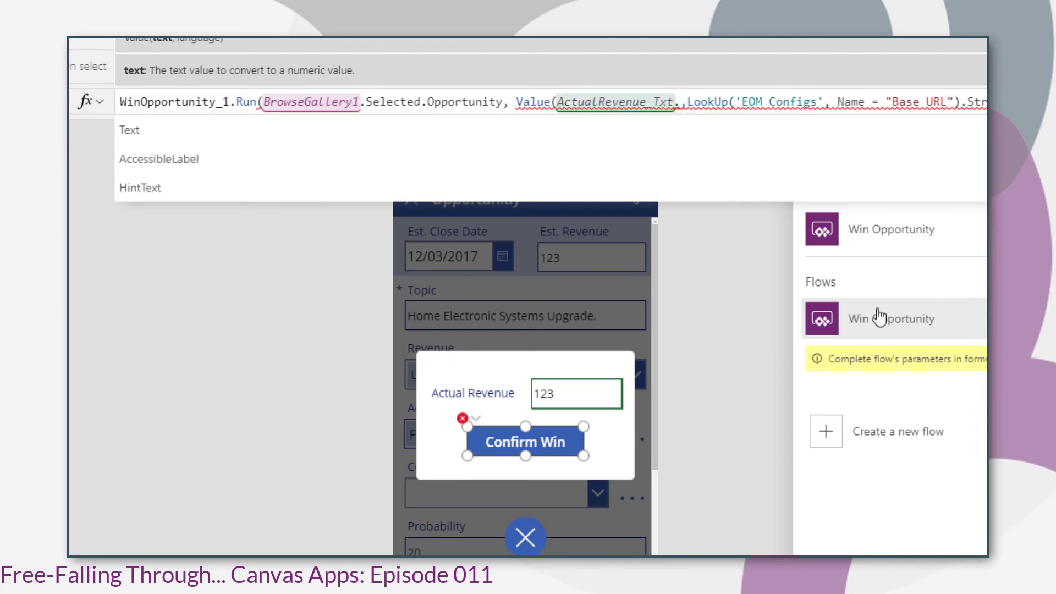
pyautogui.press('Tab')
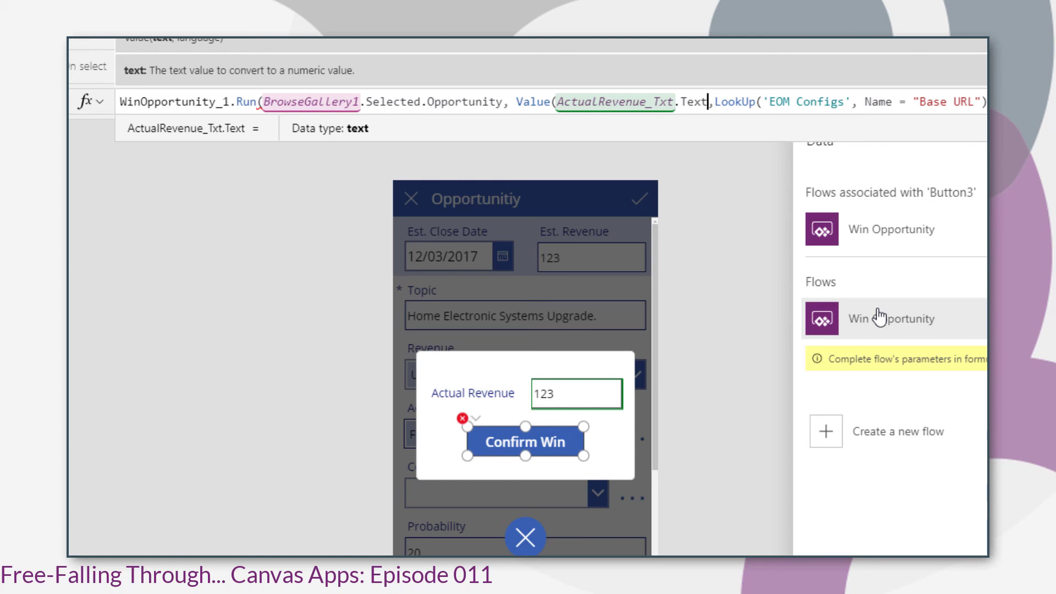
pyautogui.write(')')
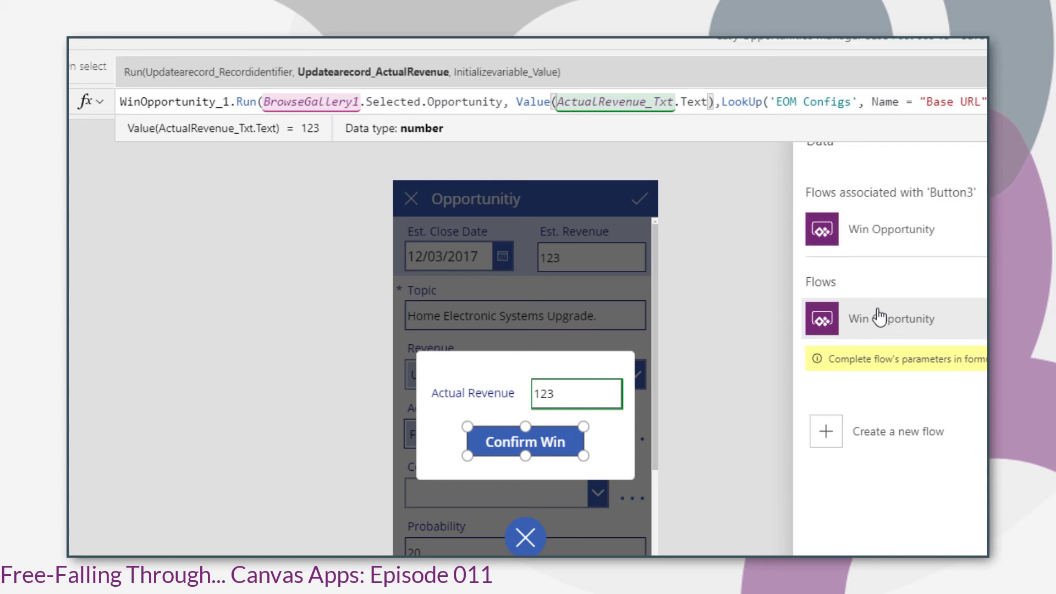
pyautogui.click(259, 102)
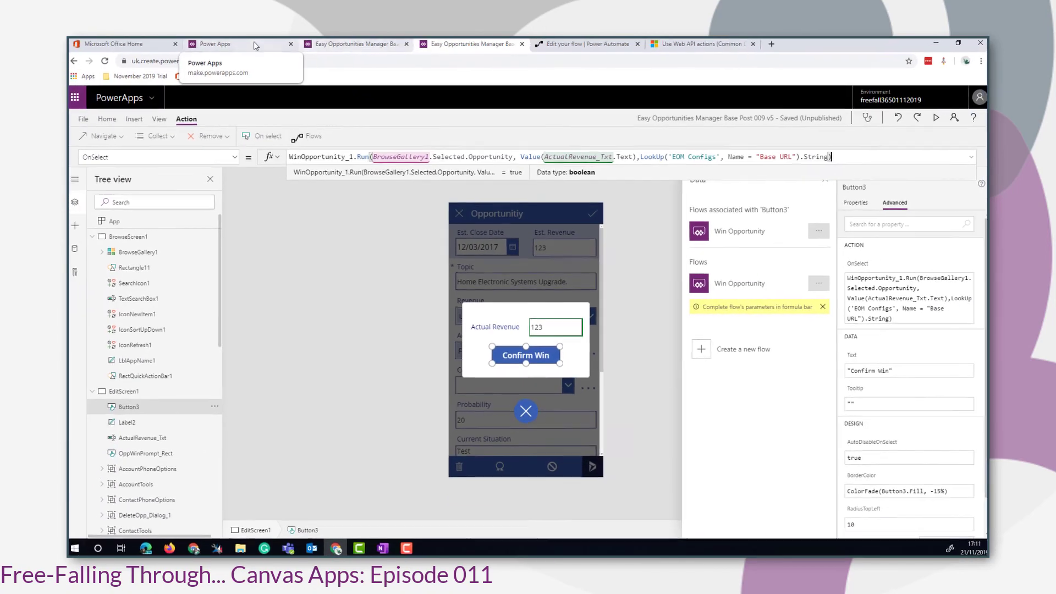
# Check the EOM Config Base URL, then preview the app and confirm a win with 123 actual revenue.
pyautogui.click(256, 46)
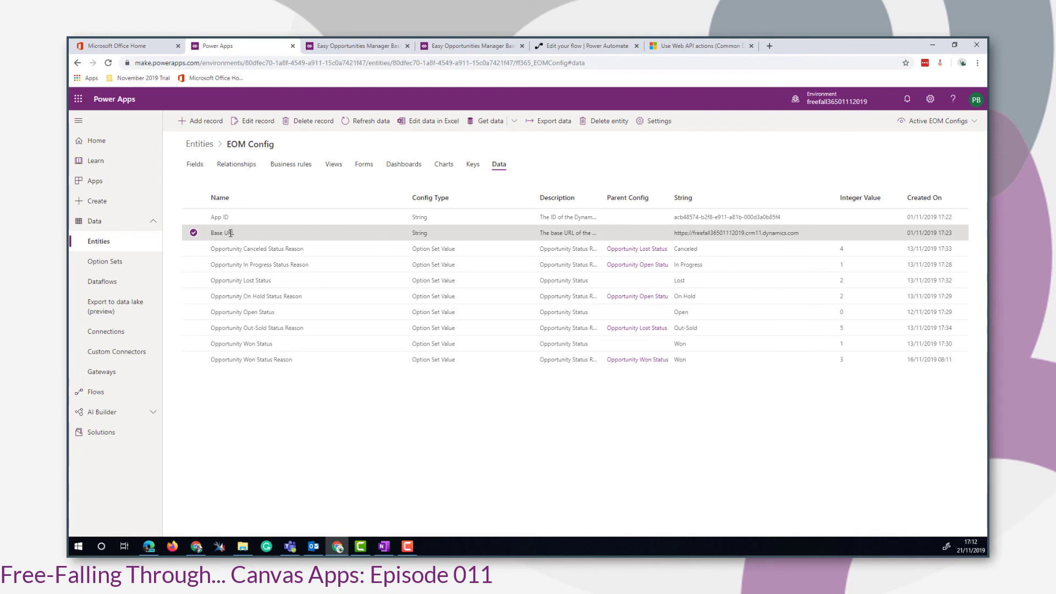
pyautogui.click(470, 46)
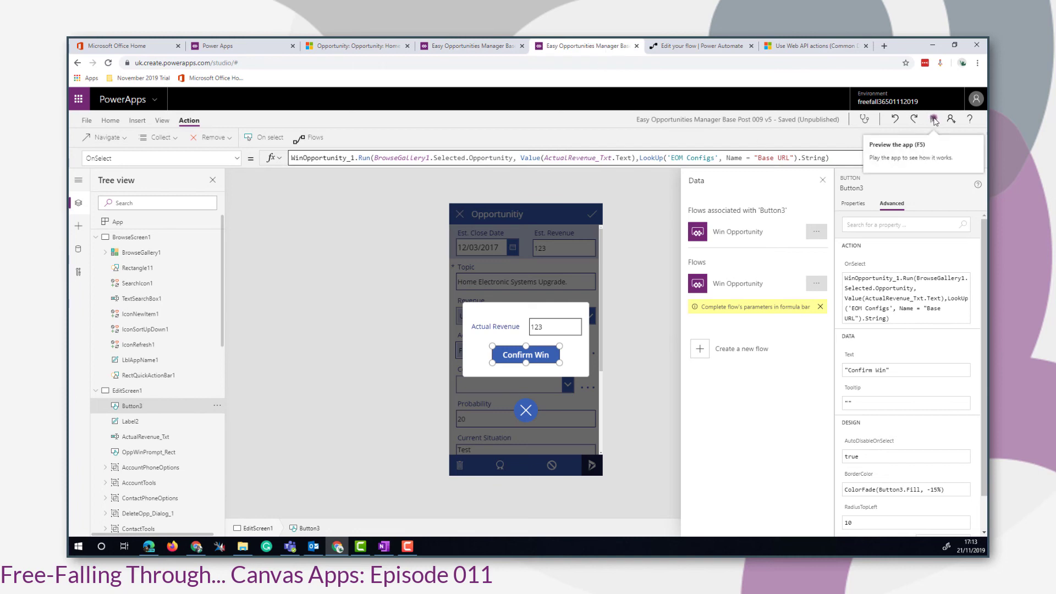
pyautogui.click(934, 120)
pyautogui.click(535, 342)
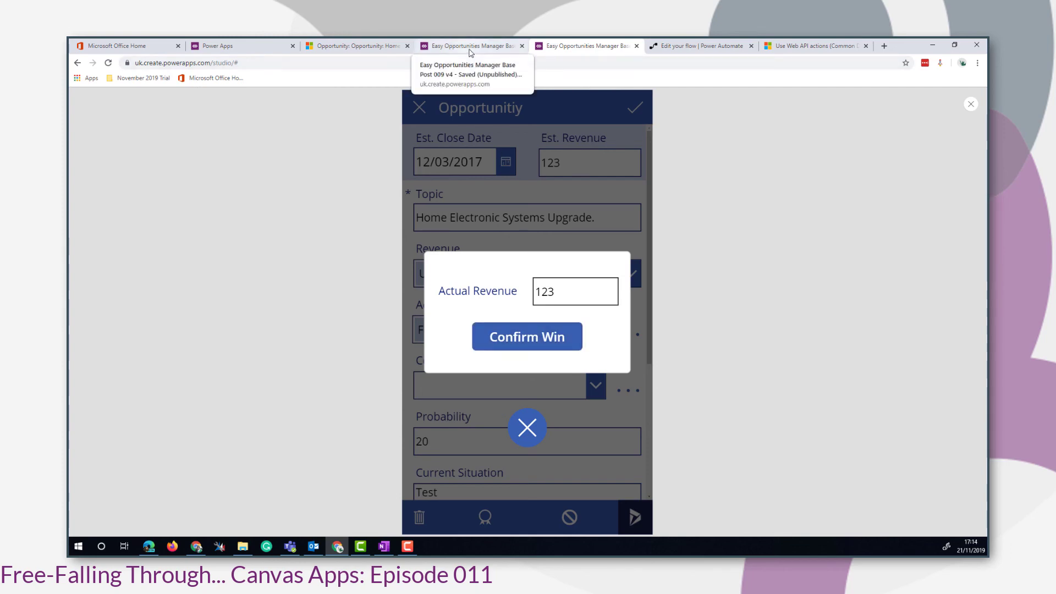
pyautogui.click(369, 49)
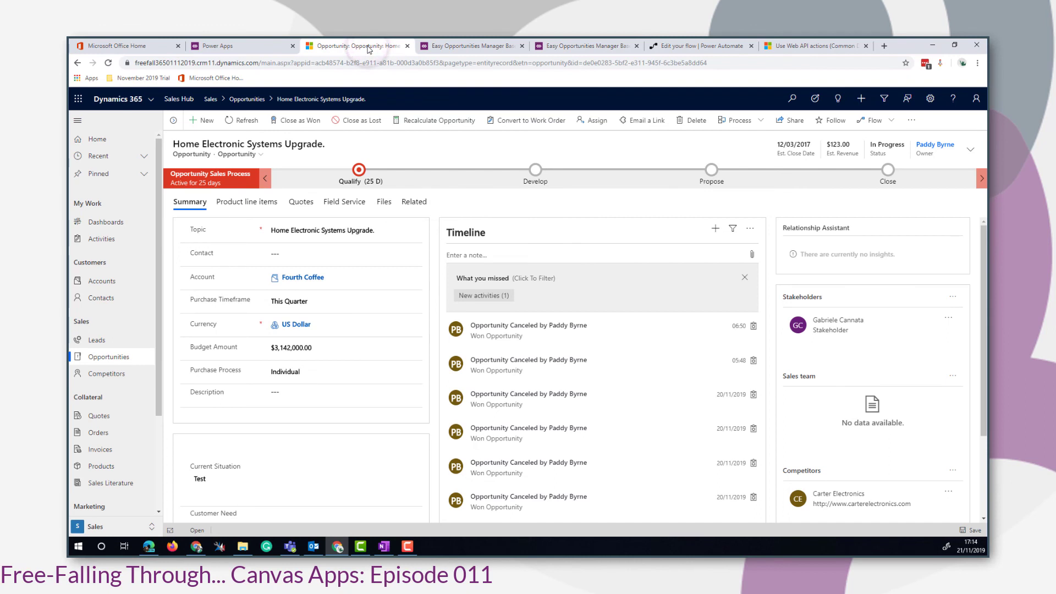
# Reload the opportunity and verify Closed Opportunities lists it as Won with $123.00 revenue.
pyautogui.press('F5')
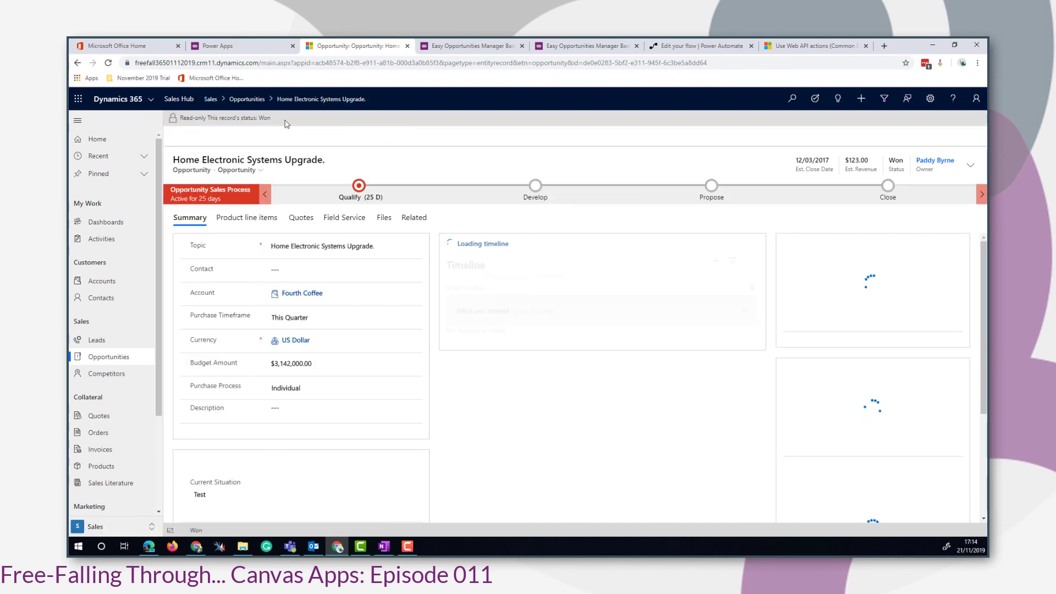
pyautogui.click(145, 174)
pyautogui.click(112, 191)
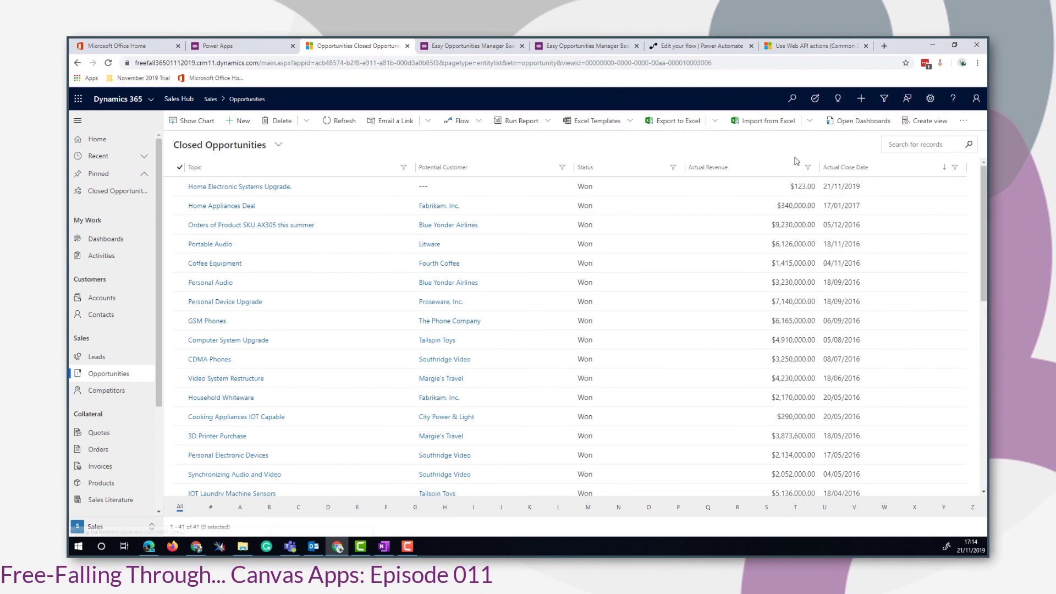
pyautogui.click(701, 46)
# Leave the flow editor without saving to see the Nov 21, 05:14 PM run marked Succeeded.
pyautogui.click(182, 119)
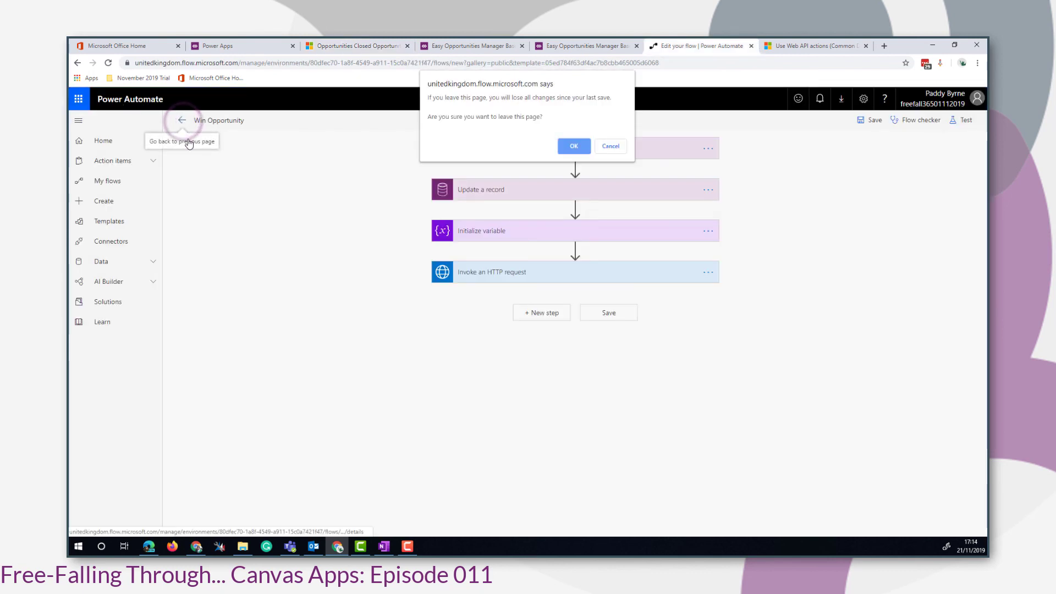
pyautogui.click(574, 144)
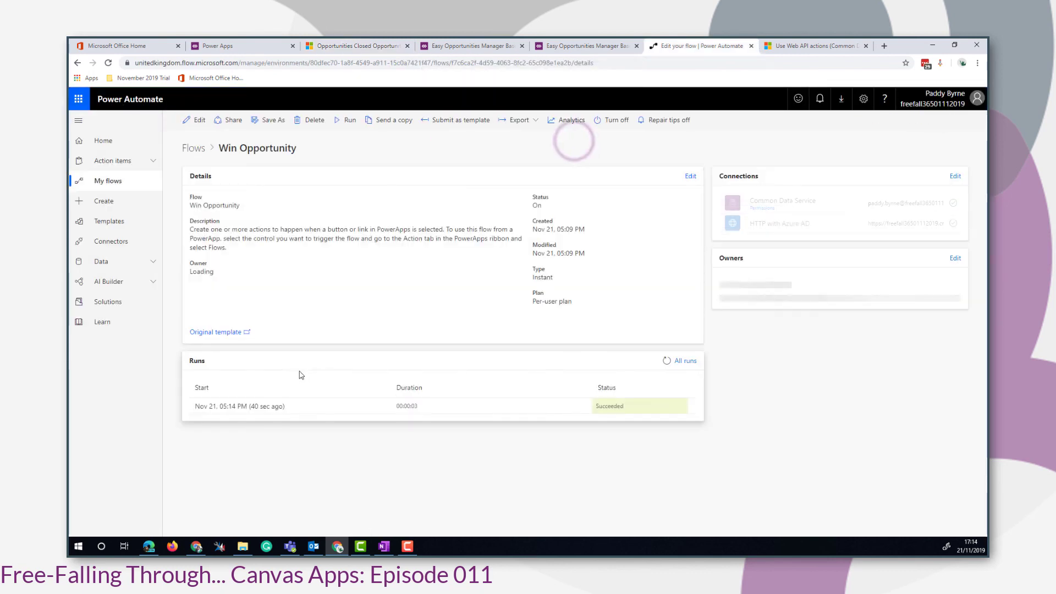